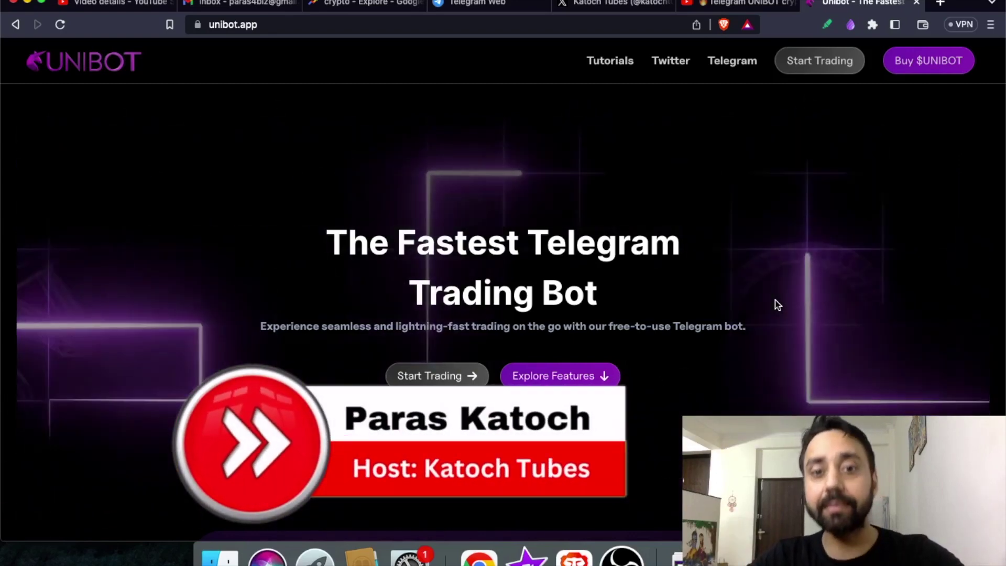
Look through the Unibot homepage's introduction, trading statistics, trading features and new-token scanner sections
{"action": "scroll", "coordinate": [778, 305], "scroll_direction": "down", "scroll_amount": 4}
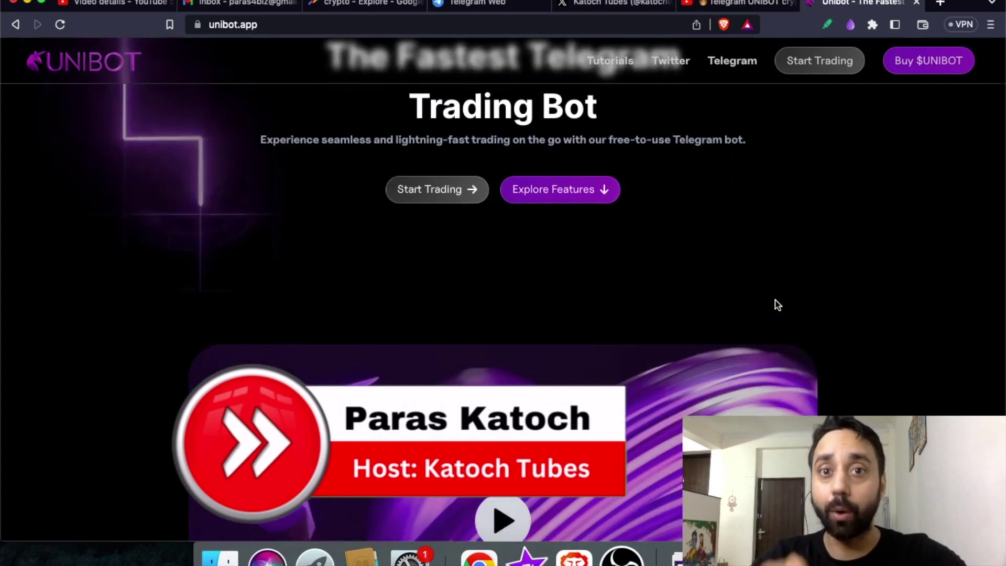
{"action": "scroll", "coordinate": [778, 305], "scroll_direction": "down", "scroll_amount": 5}
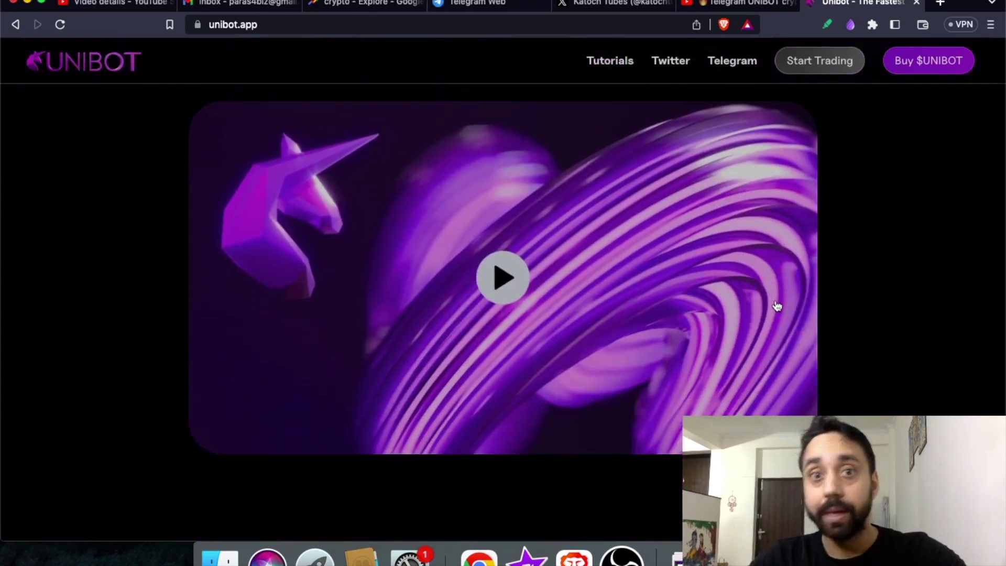
{"action": "scroll", "coordinate": [778, 305], "scroll_direction": "down", "scroll_amount": 4}
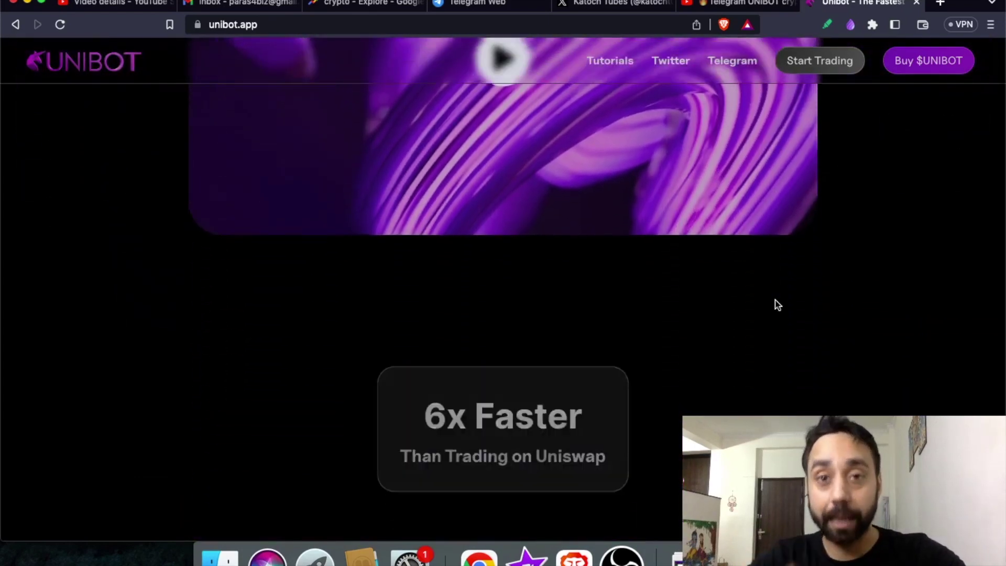
{"action": "scroll", "coordinate": [778, 305], "scroll_direction": "down", "scroll_amount": 1}
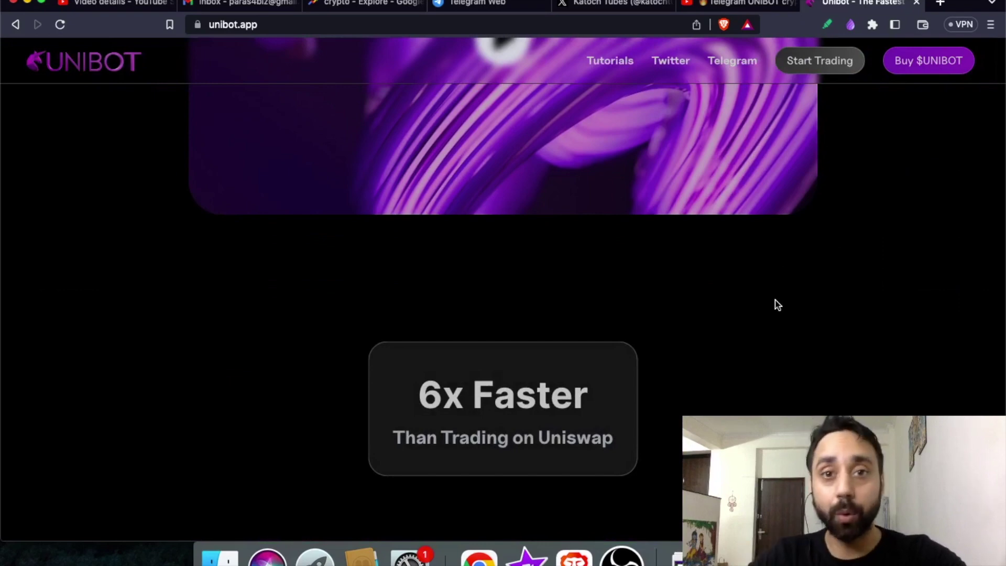
{"action": "scroll", "coordinate": [778, 305], "scroll_direction": "down", "scroll_amount": 4}
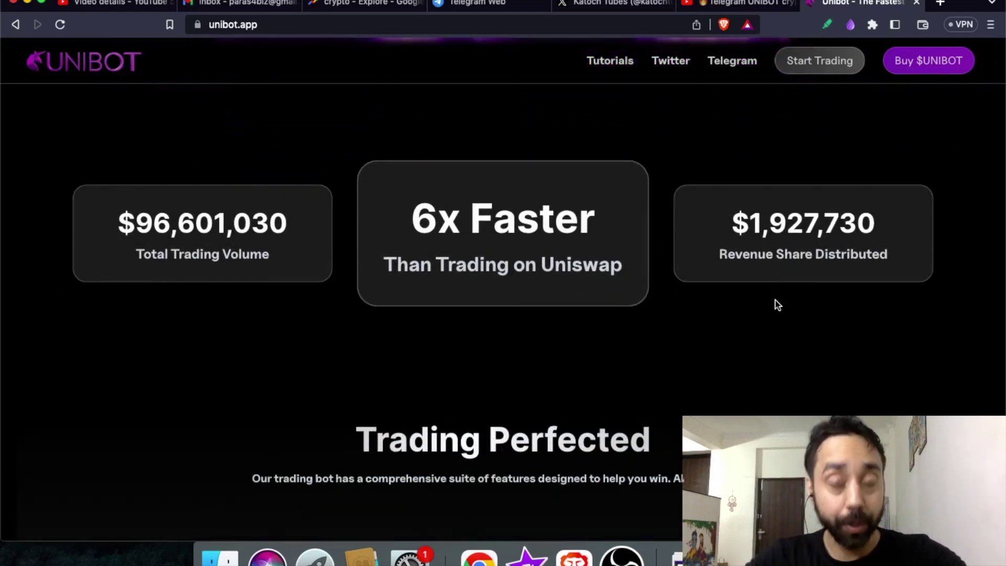
{"action": "scroll", "coordinate": [778, 305], "scroll_direction": "down", "scroll_amount": 7}
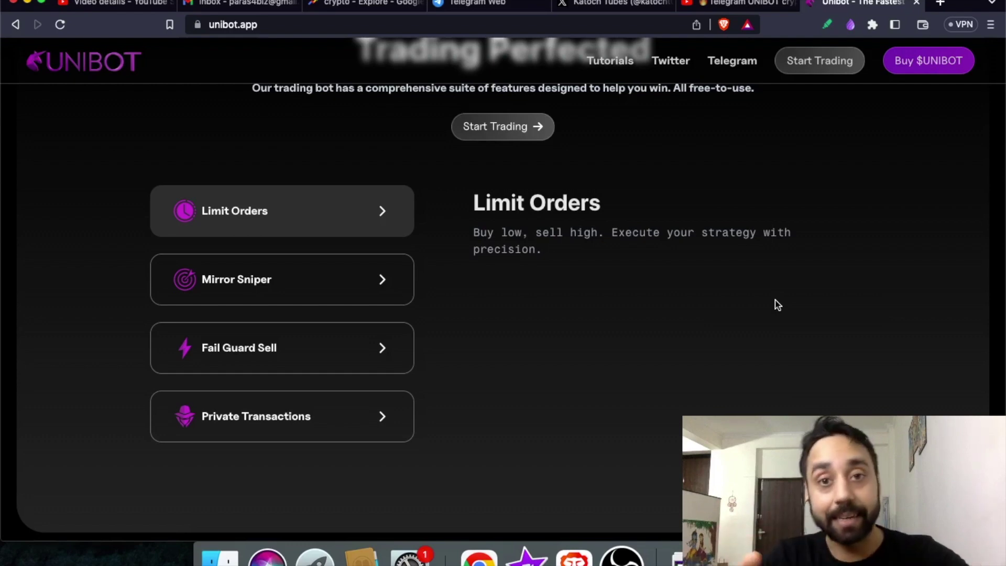
{"action": "scroll", "coordinate": [778, 304], "scroll_direction": "down", "scroll_amount": 3}
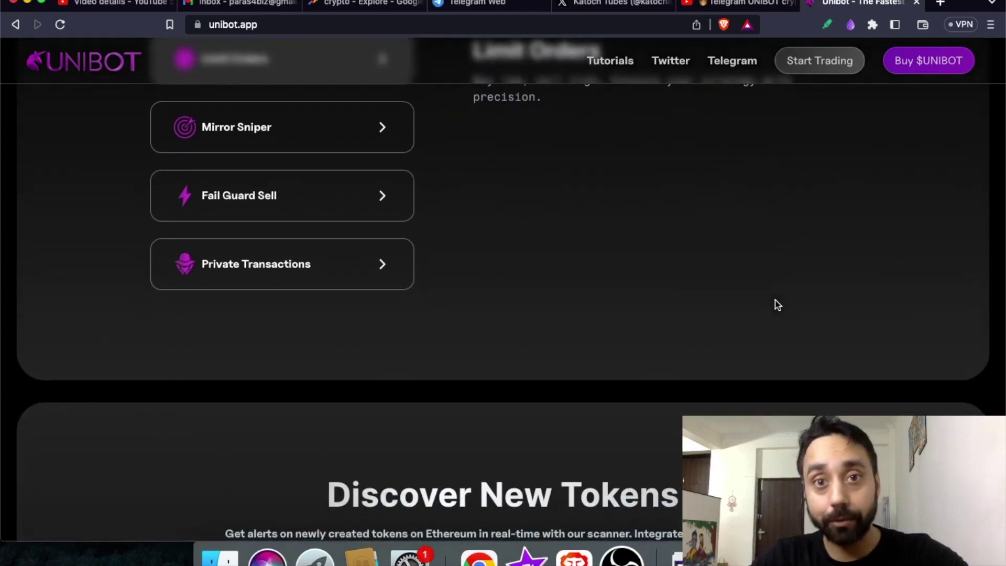
{"action": "scroll", "coordinate": [778, 305], "scroll_direction": "down", "scroll_amount": 5}
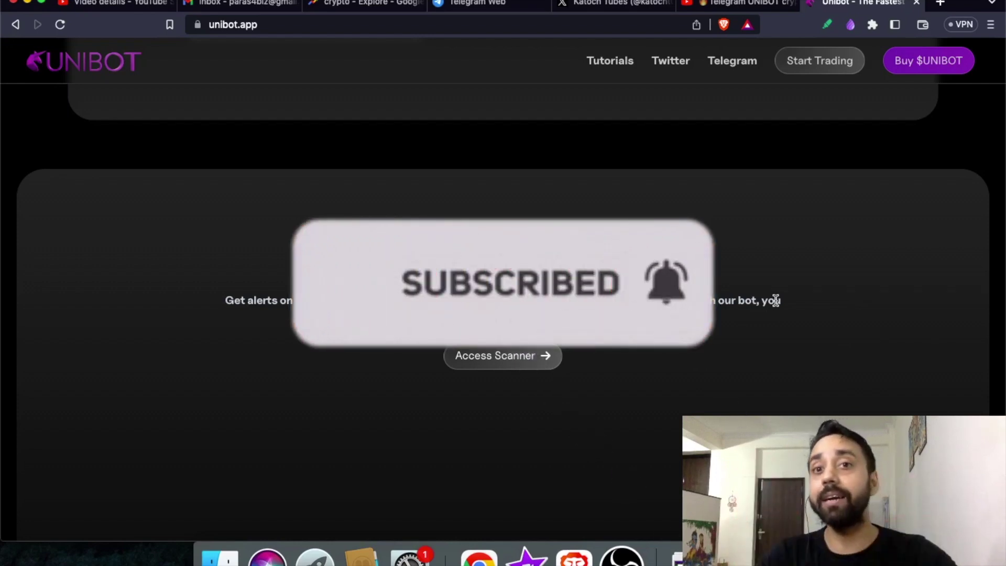
Read the Revenue Share and Referral Program sections of the Unibot homepage
{"action": "scroll", "coordinate": [776, 300], "scroll_direction": "down", "scroll_amount": 5}
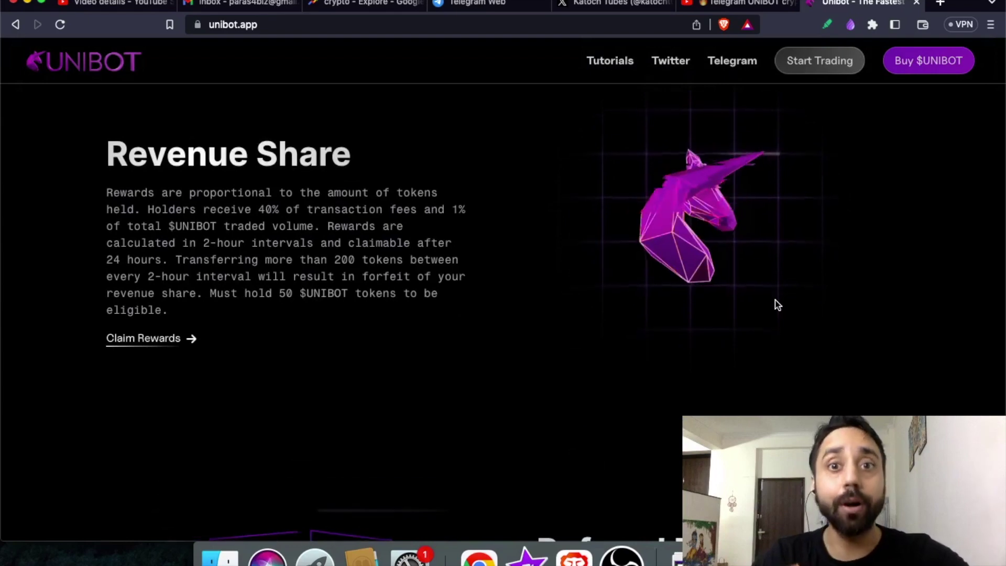
{"action": "scroll", "coordinate": [777, 305], "scroll_direction": "down", "scroll_amount": 1}
{"action": "scroll", "coordinate": [777, 306], "scroll_direction": "down", "scroll_amount": 2}
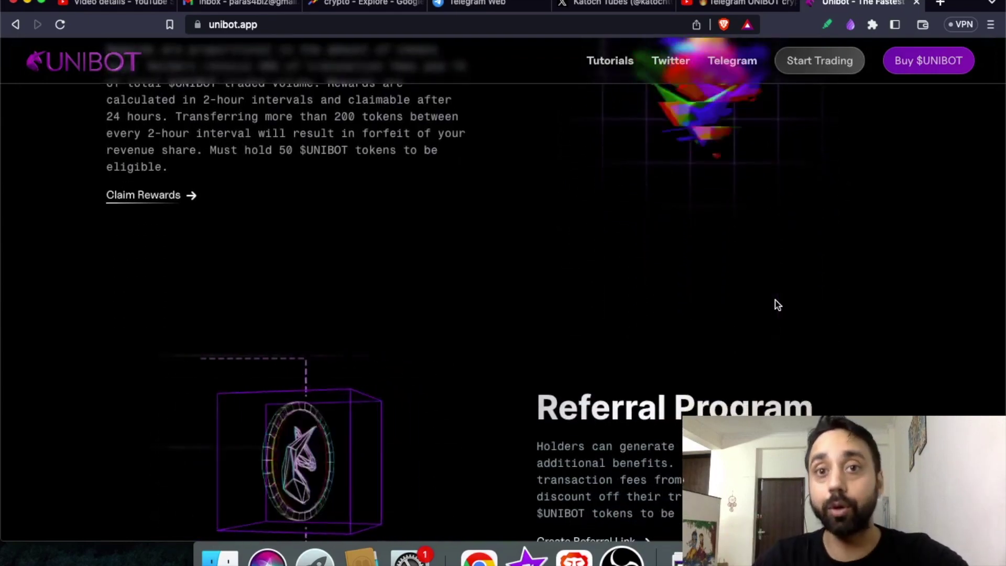
{"action": "scroll", "coordinate": [777, 305], "scroll_direction": "down", "scroll_amount": 2}
{"action": "scroll", "coordinate": [777, 305], "scroll_direction": "down", "scroll_amount": 3}
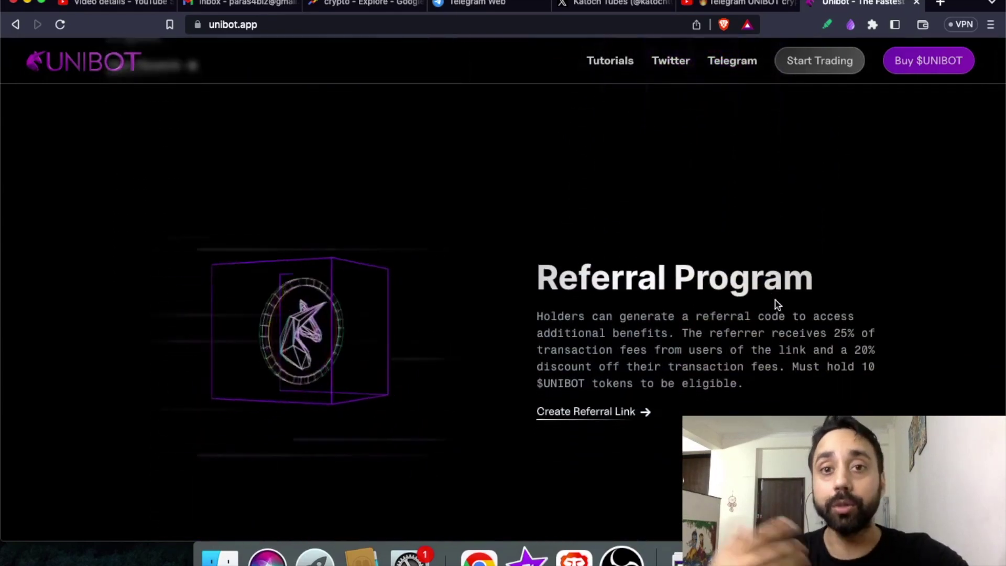
{"action": "scroll", "coordinate": [777, 305], "scroll_direction": "down", "scroll_amount": 1}
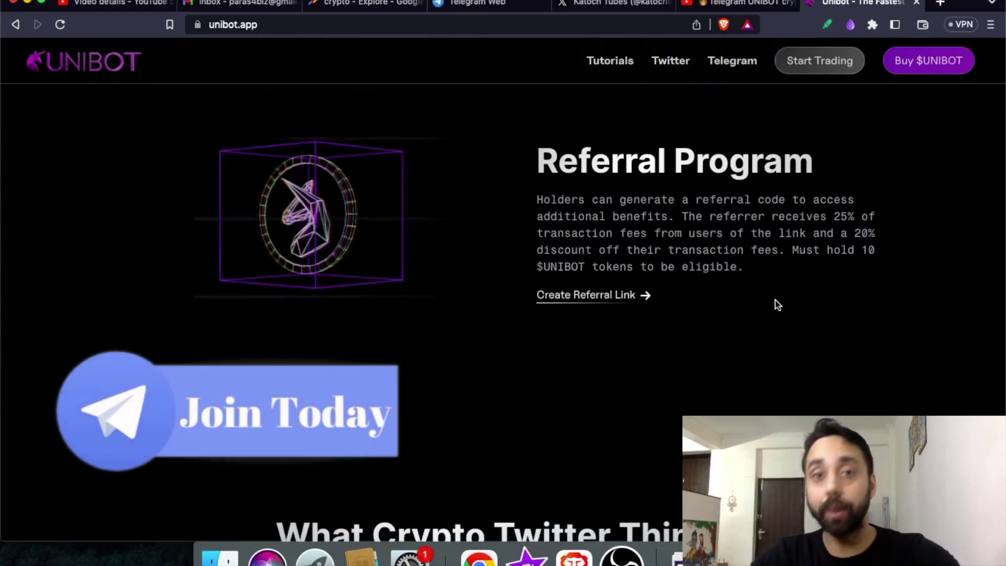
{"action": "scroll", "coordinate": [702, 252], "scroll_direction": "down", "scroll_amount": 2}
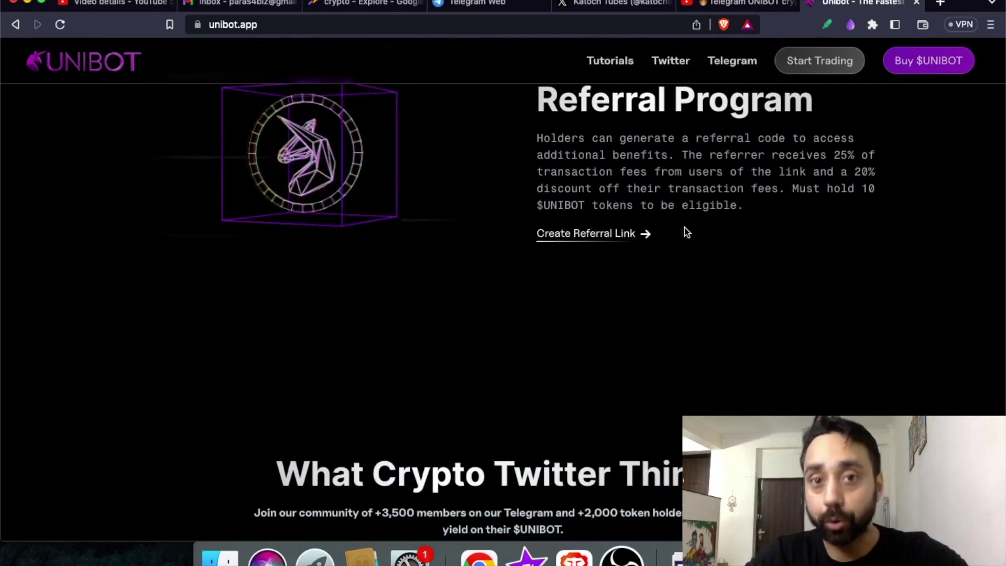
Switch to Telegram Web and look through recent messages in the Minting Millionaires group
{"action": "left_click", "coordinate": [503, 4]}
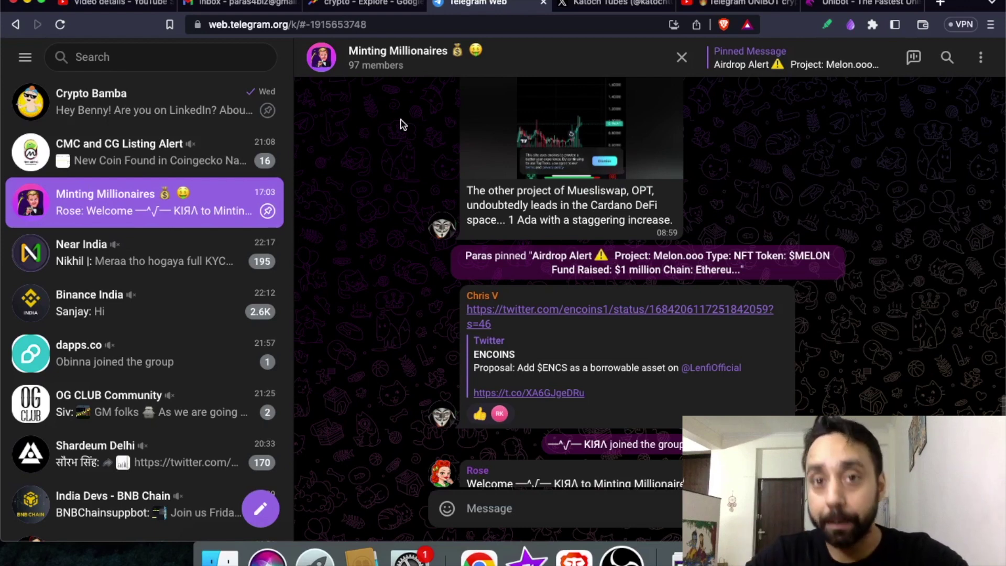
{"action": "scroll", "coordinate": [402, 124], "scroll_direction": "down", "scroll_amount": 2}
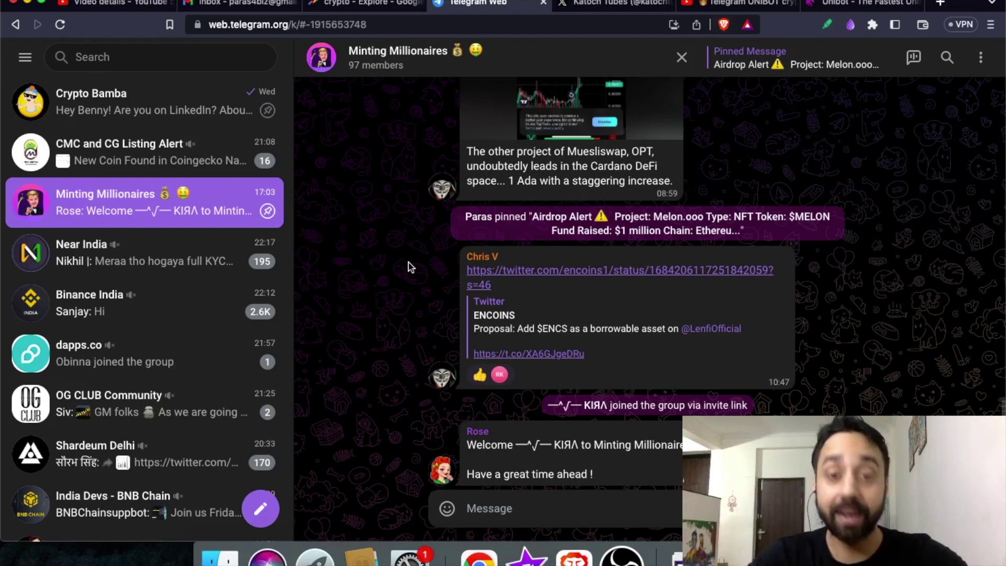
{"action": "scroll", "coordinate": [410, 267], "scroll_direction": "up", "scroll_amount": 10}
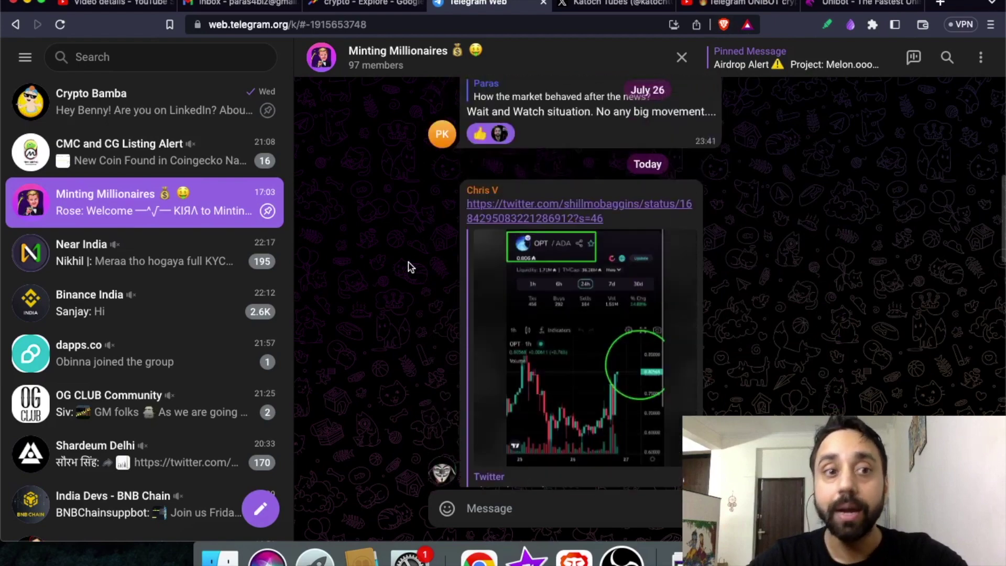
{"action": "scroll", "coordinate": [410, 268], "scroll_direction": "up", "scroll_amount": 3}
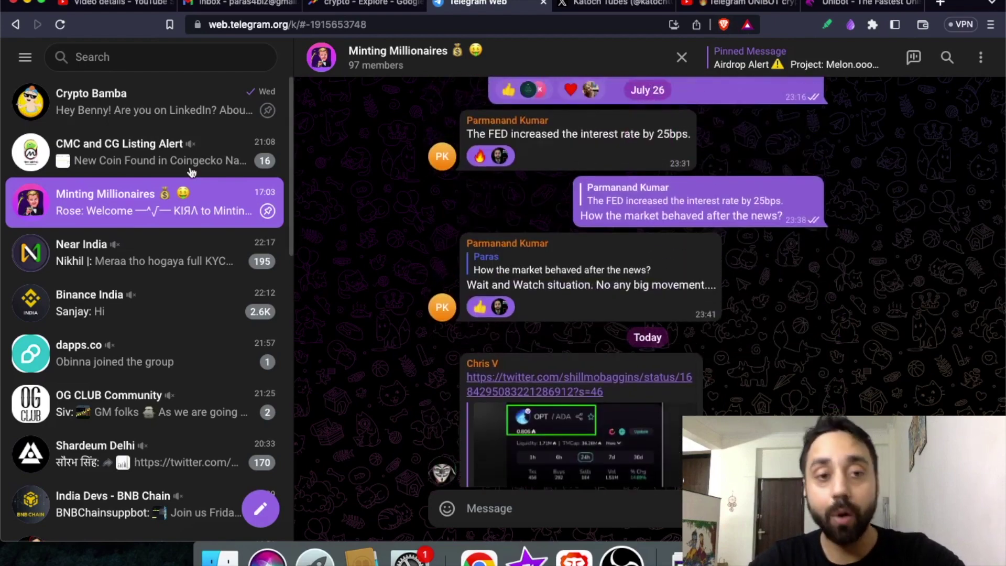
Search Telegram for unibotsniper_bot
{"action": "left_click", "coordinate": [159, 58]}
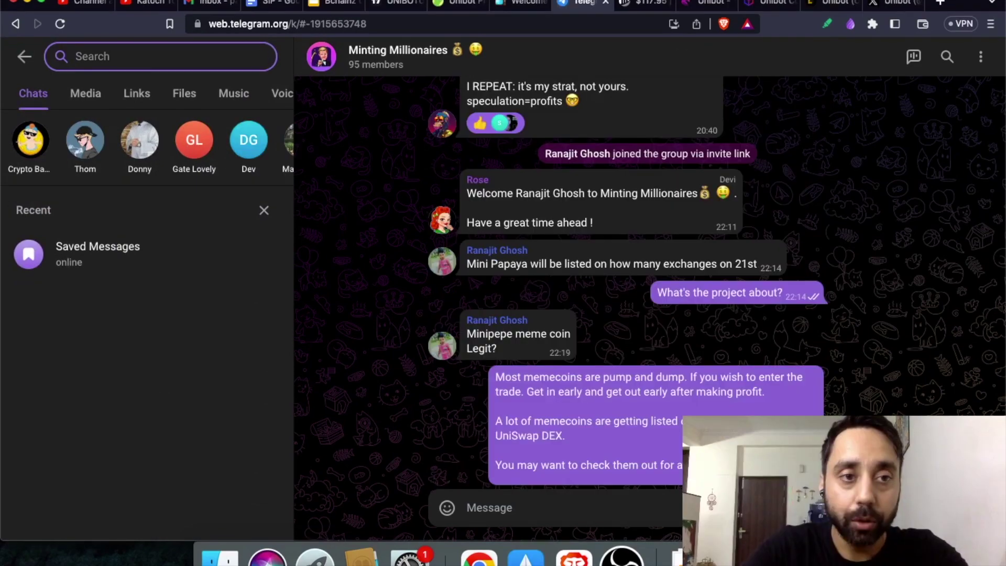
{"action": "type", "text": "uni"}
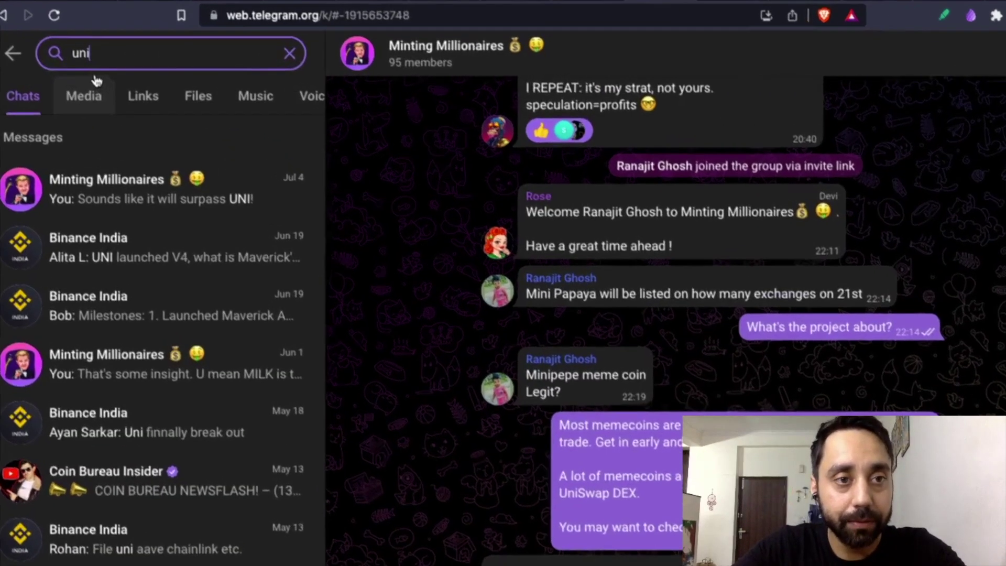
{"action": "type", "text": "bot"}
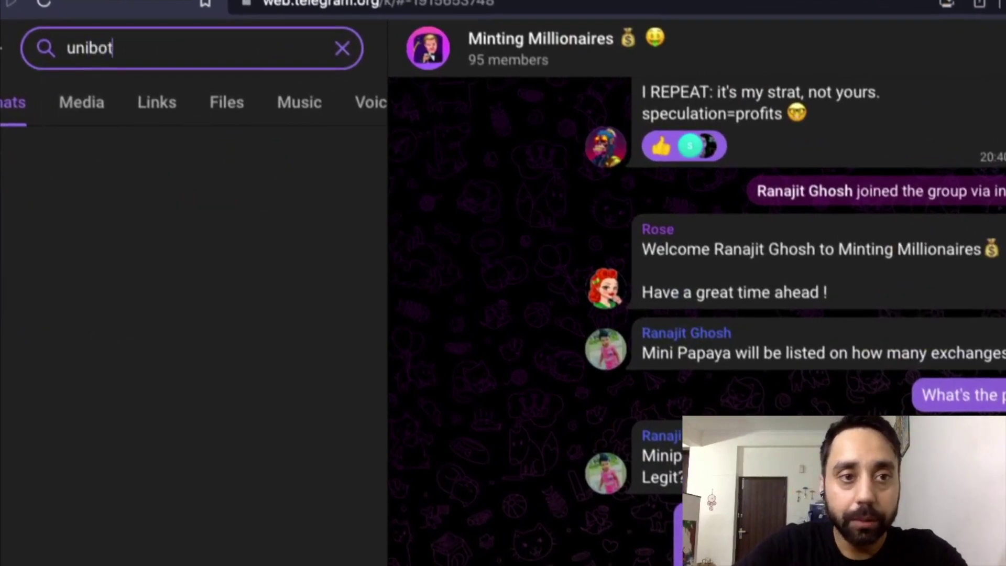
{"action": "type", "text": "snip"}
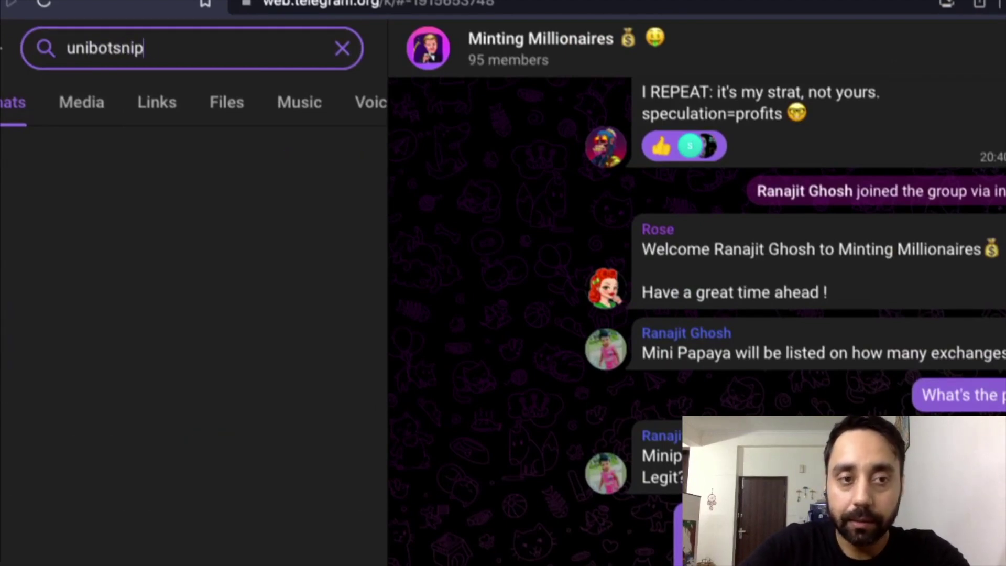
{"action": "type", "text": "er"}
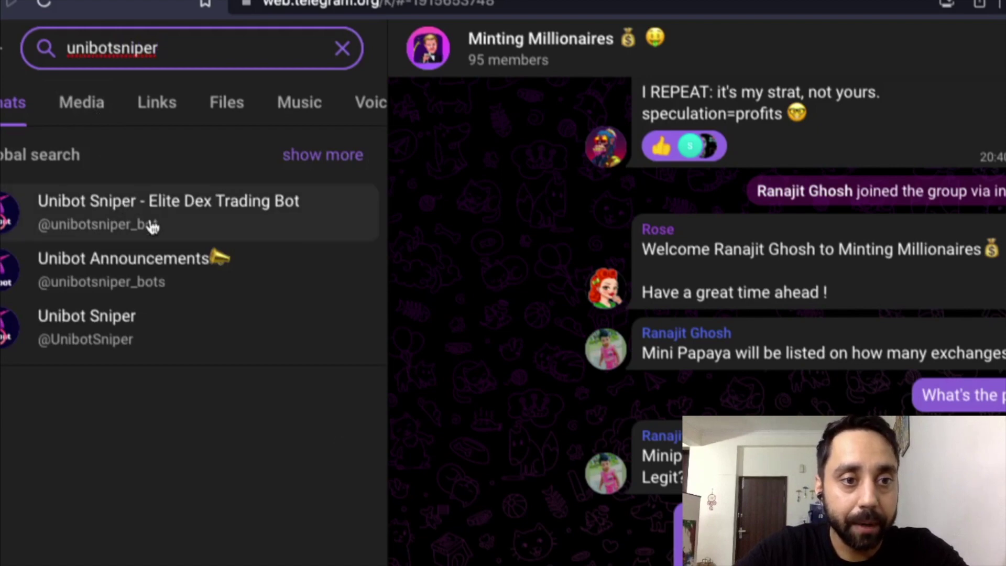
{"action": "type", "text": "_bot"}
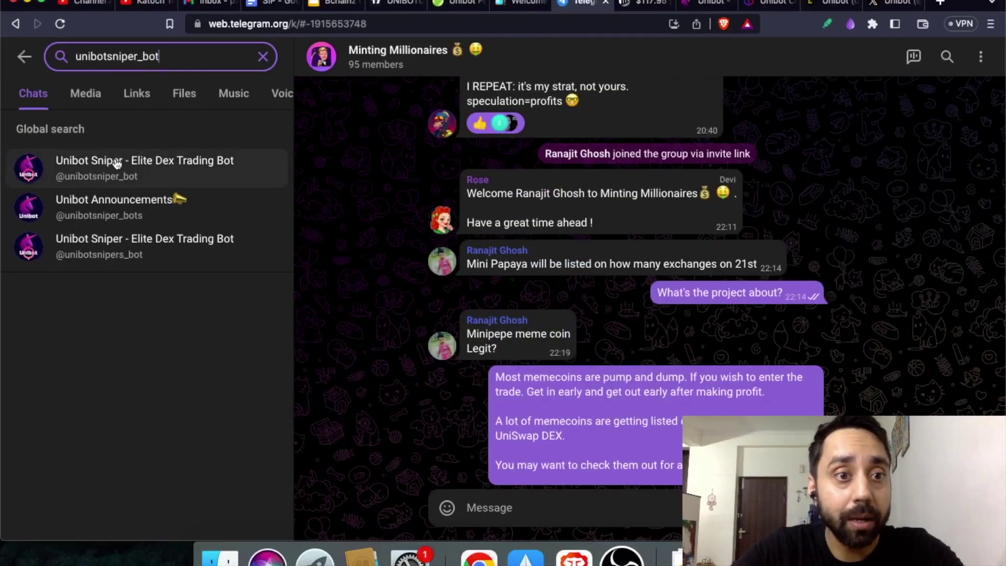
{"action": "left_click", "coordinate": [116, 166]}
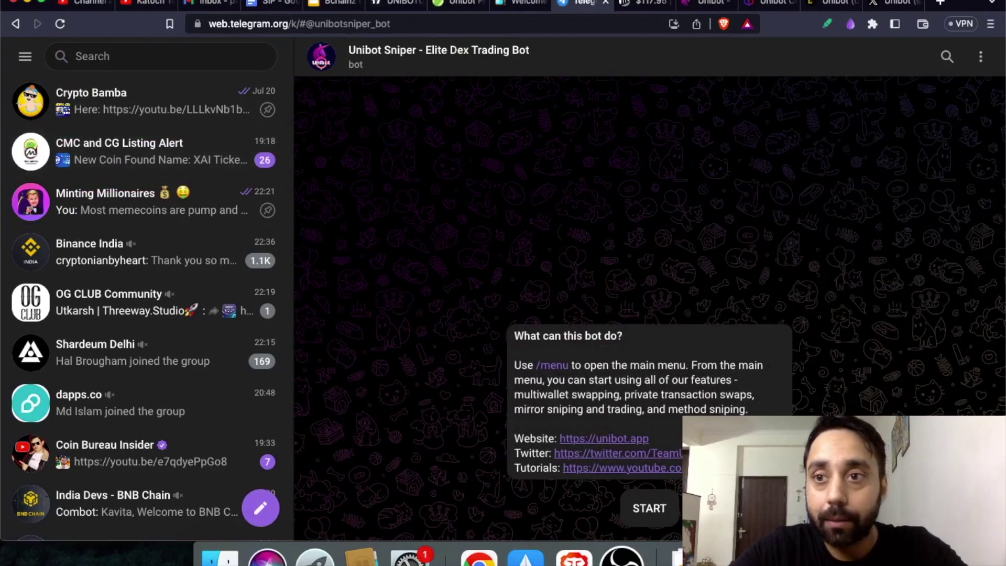
{"action": "left_click", "coordinate": [655, 498]}
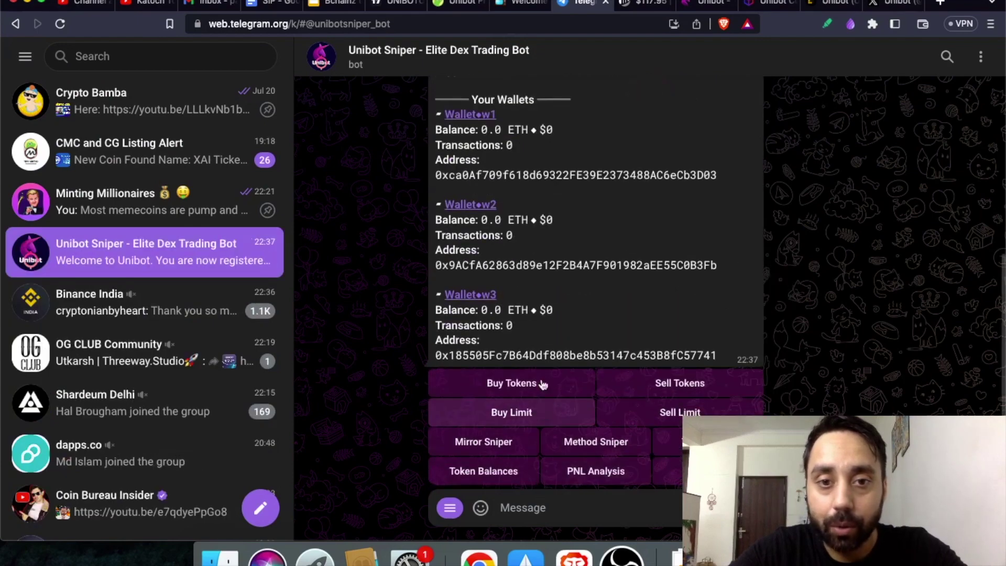
{"action": "scroll", "coordinate": [557, 254], "scroll_direction": "up", "scroll_amount": 2}
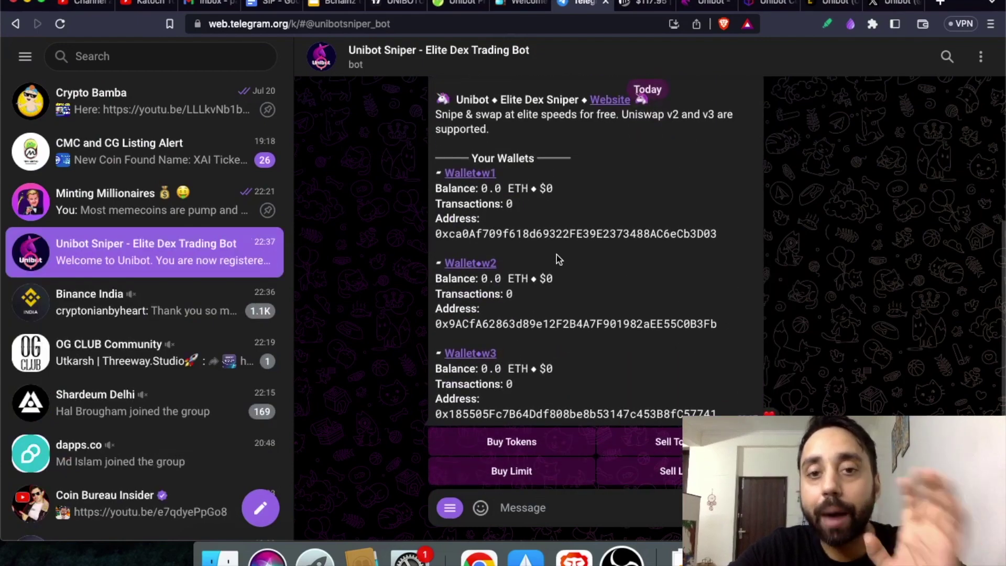
{"action": "scroll", "coordinate": [556, 255], "scroll_direction": "down", "scroll_amount": 2}
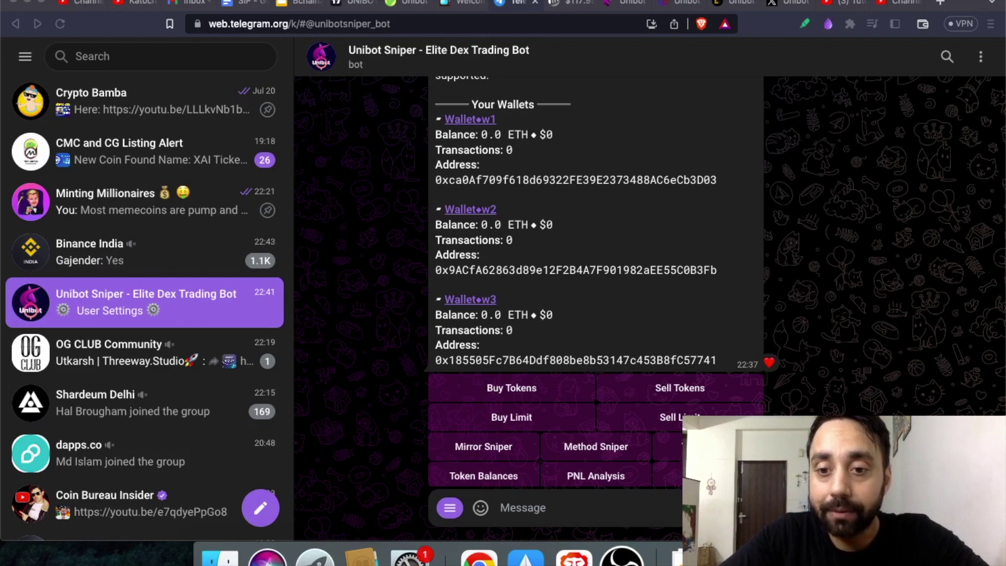
Display the wallets' private keys from the bot's User Settings and select the full private key of wallet w1
{"action": "scroll", "coordinate": [657, 425], "scroll_direction": "down", "scroll_amount": 4}
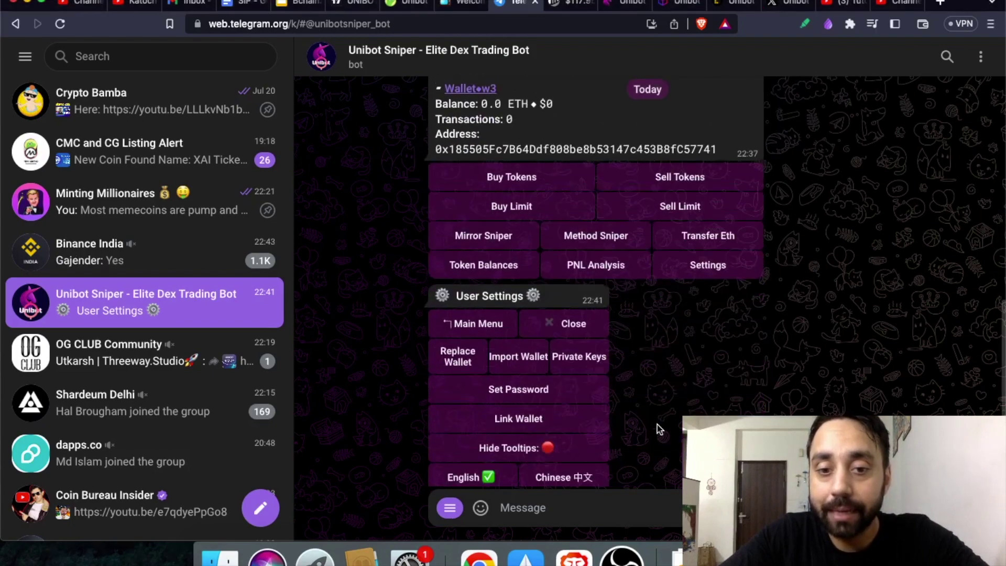
{"action": "left_click", "coordinate": [579, 351]}
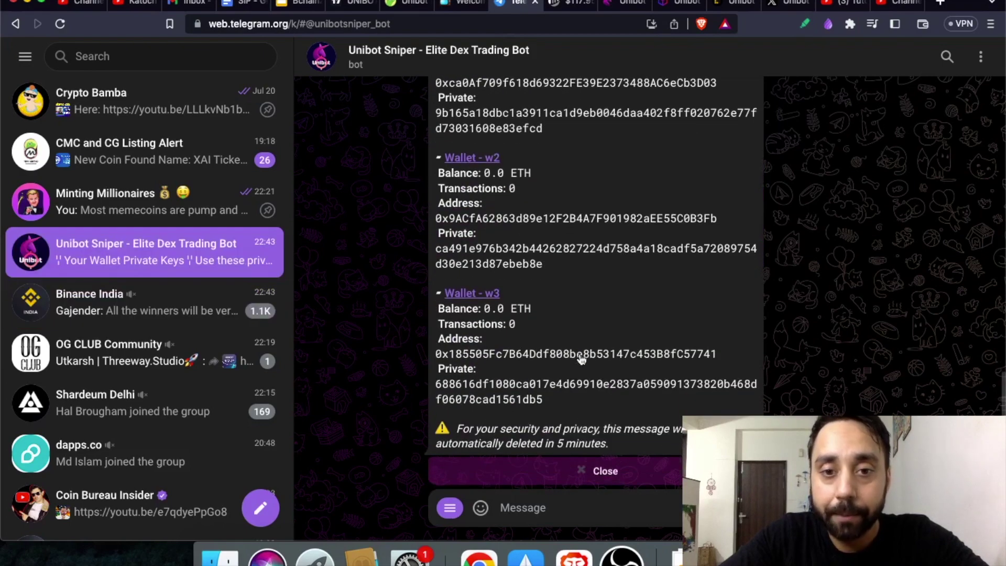
{"action": "scroll", "coordinate": [580, 329], "scroll_direction": "up", "scroll_amount": 2}
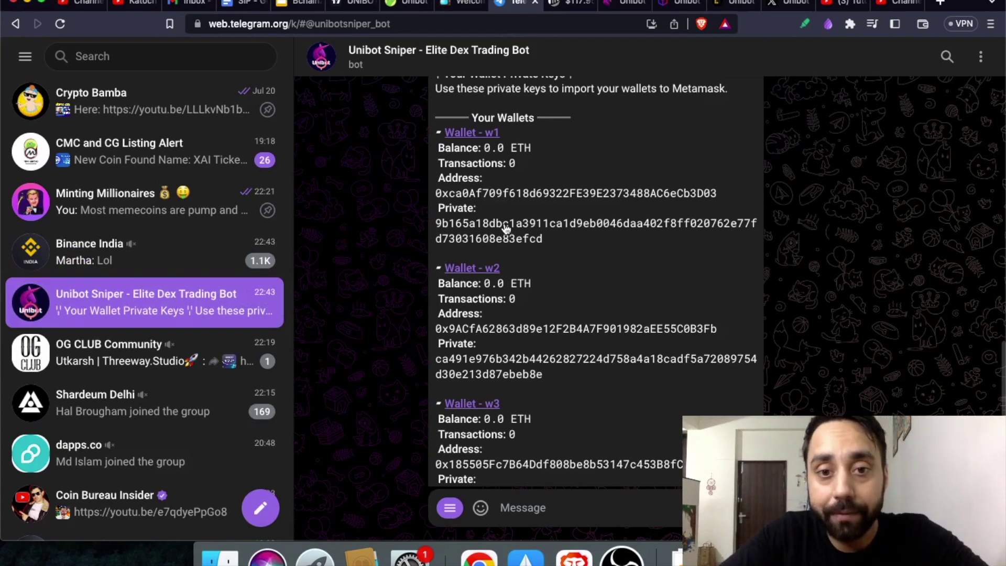
{"action": "double_click", "coordinate": [505, 228]}
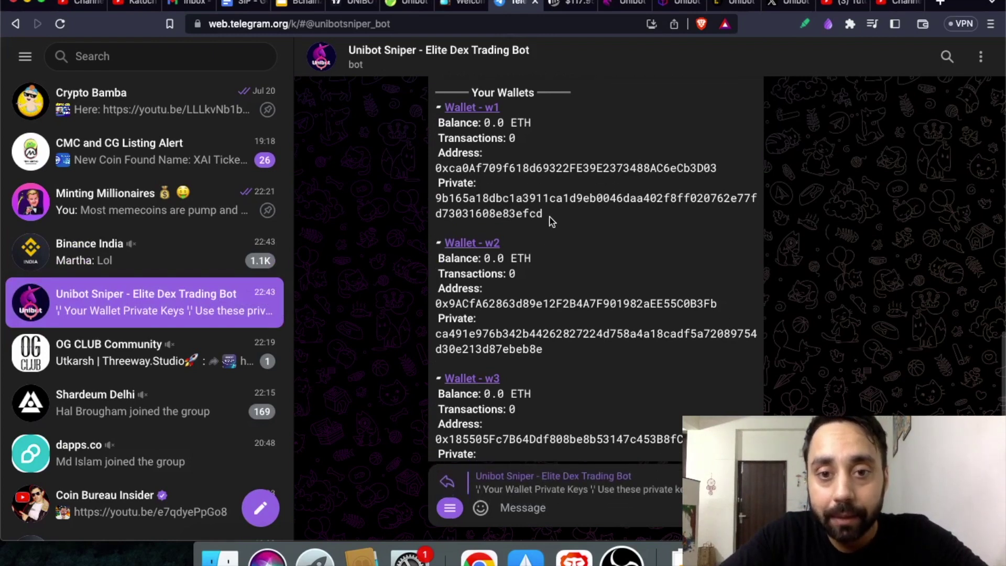
{"action": "left_click_drag", "start_coordinate": [551, 220], "coordinate": [438, 205]}
Open MetaMask and import an account of type Private Key by pasting the private key of wallet w1
{"action": "left_click", "coordinate": [850, 25]}
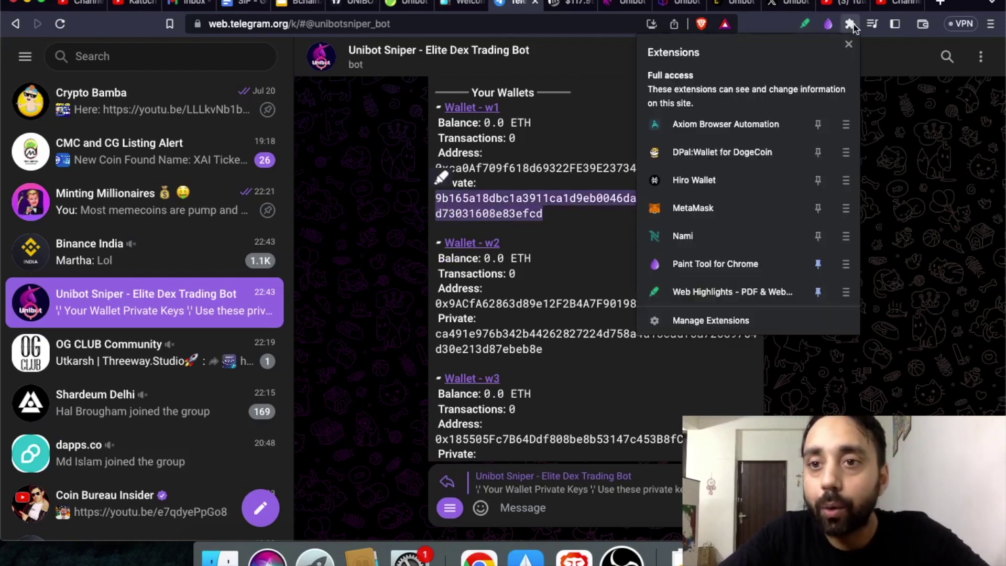
{"action": "left_click", "coordinate": [721, 207]}
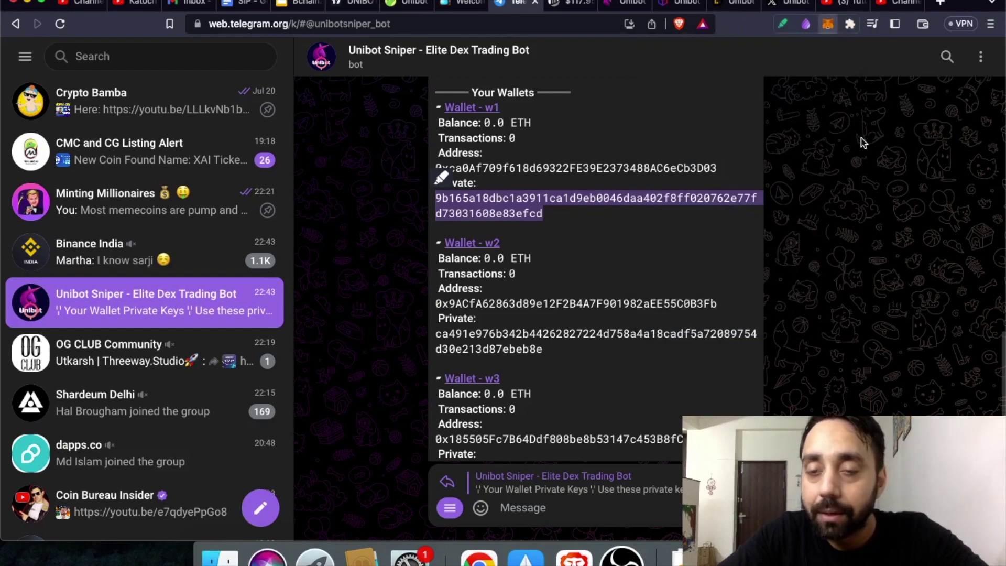
{"action": "left_click", "coordinate": [828, 24]}
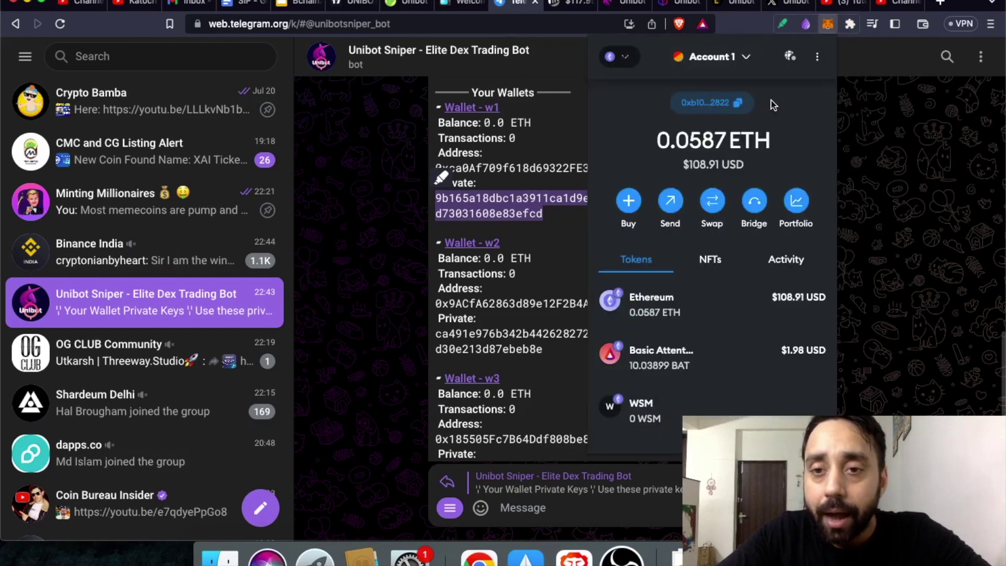
{"action": "left_click", "coordinate": [748, 63]}
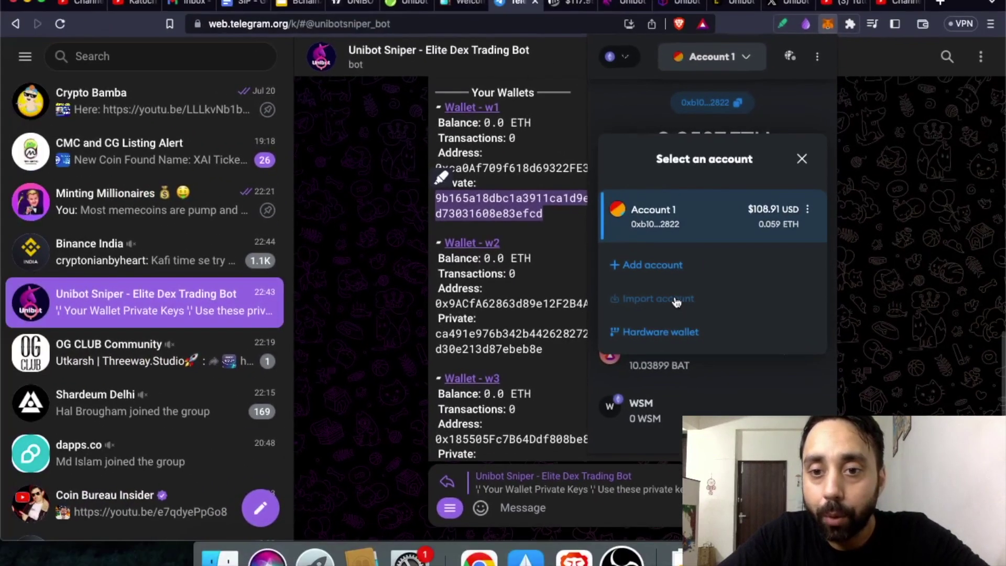
{"action": "left_click", "coordinate": [677, 303]}
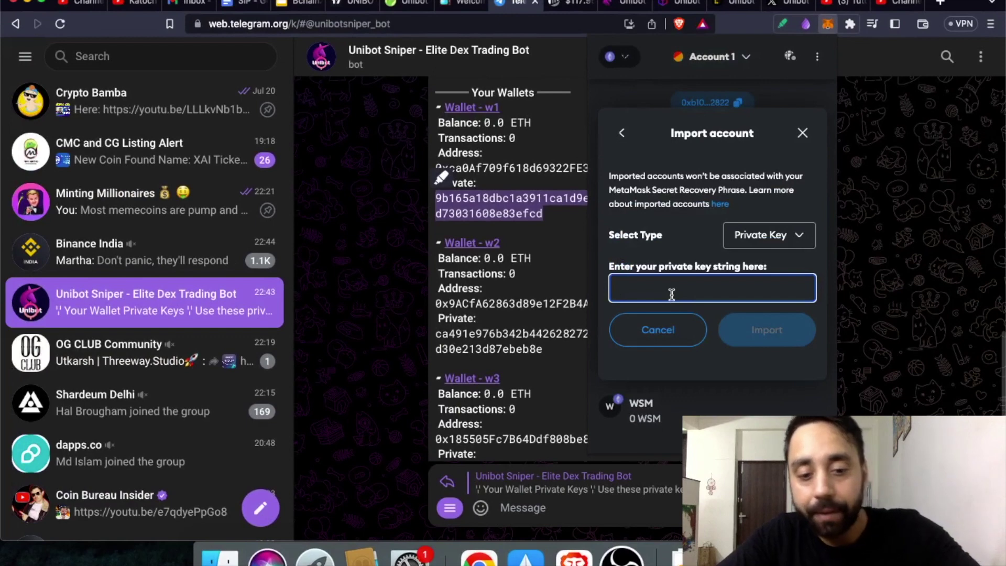
{"action": "key", "text": "super+v"}
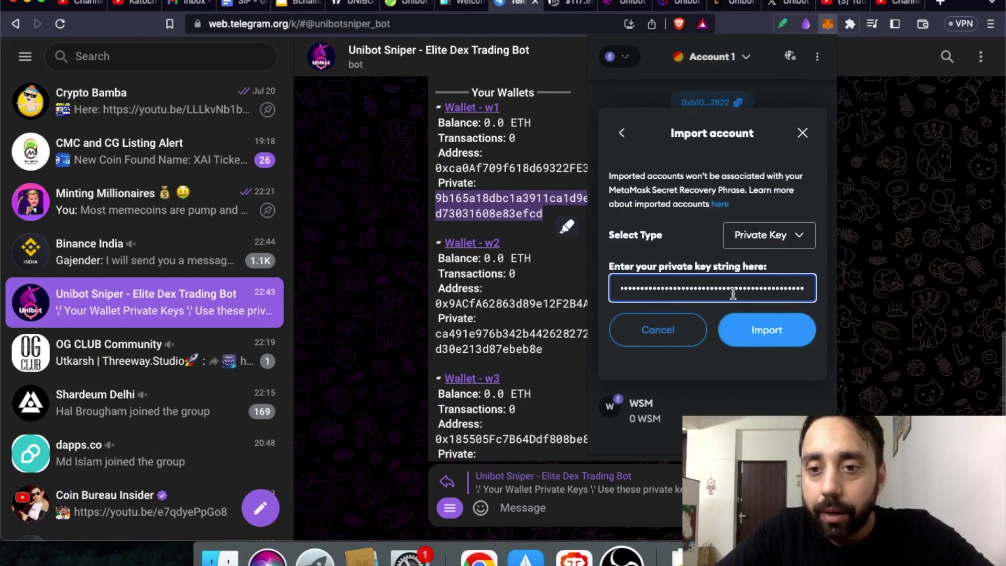
{"action": "left_click", "coordinate": [761, 331]}
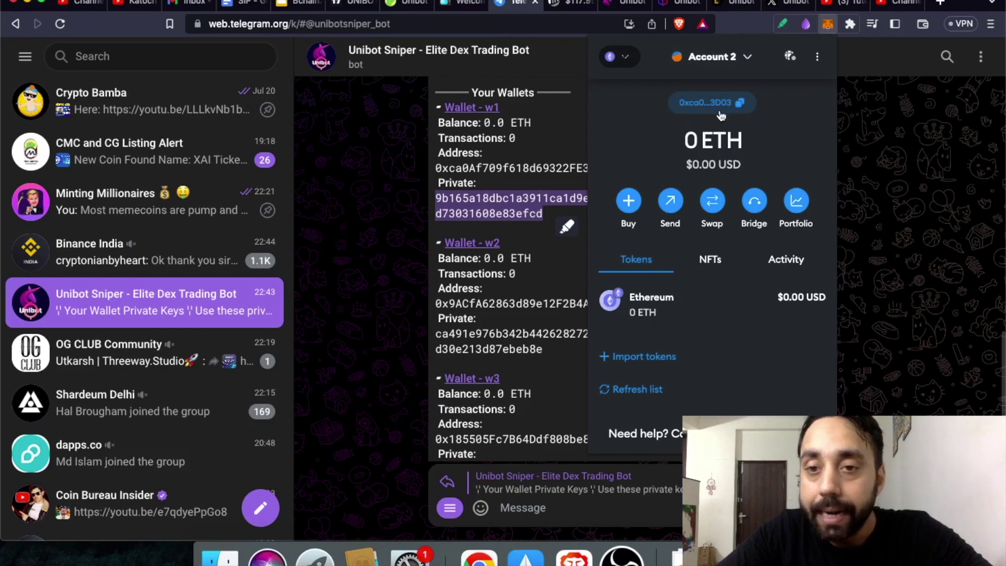
{"action": "left_click", "coordinate": [536, 179]}
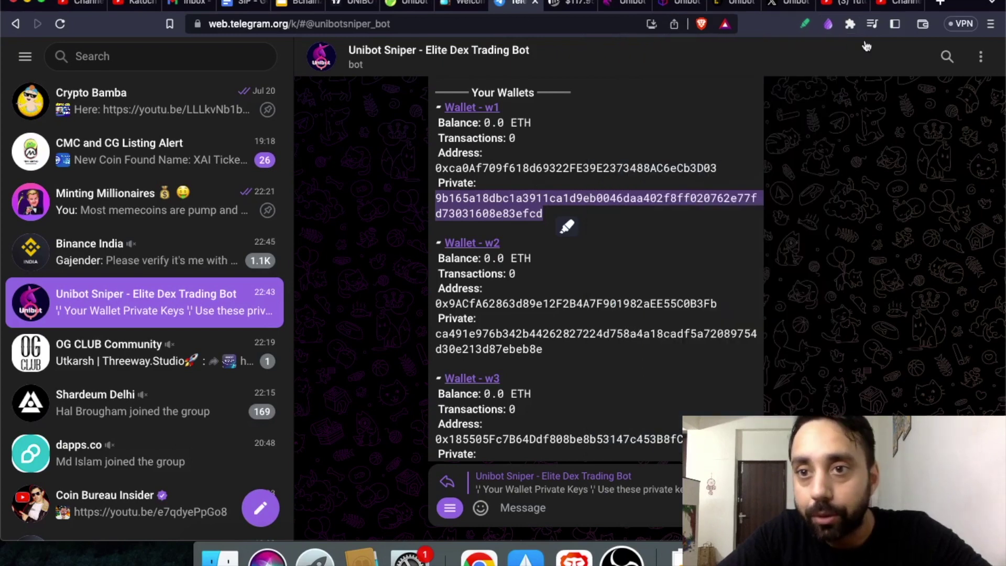
Reopen MetaMask and reveal the private key of imported Account 2 from its account details, comparing it with wallet w1
{"action": "left_click", "coordinate": [850, 26]}
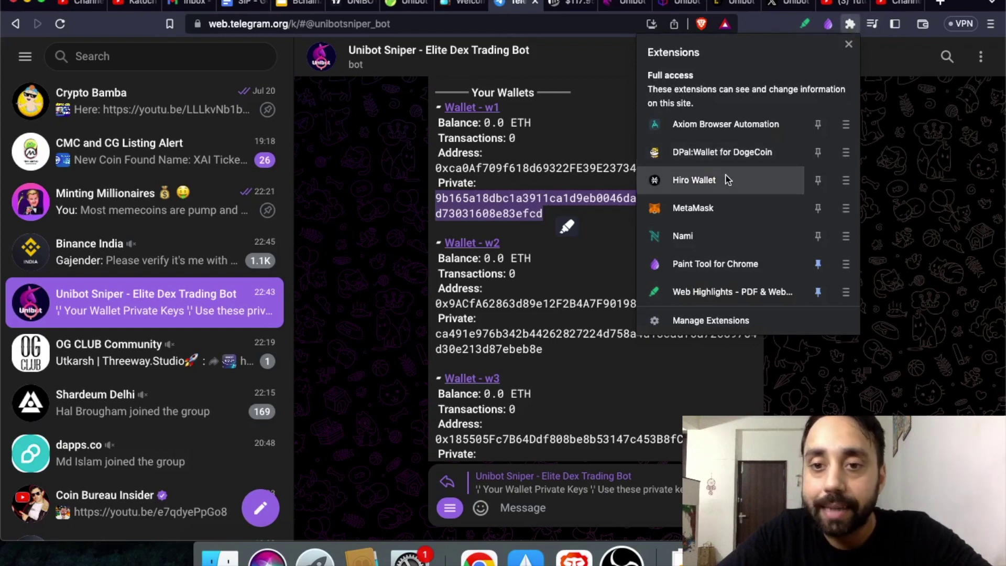
{"action": "left_click", "coordinate": [717, 206]}
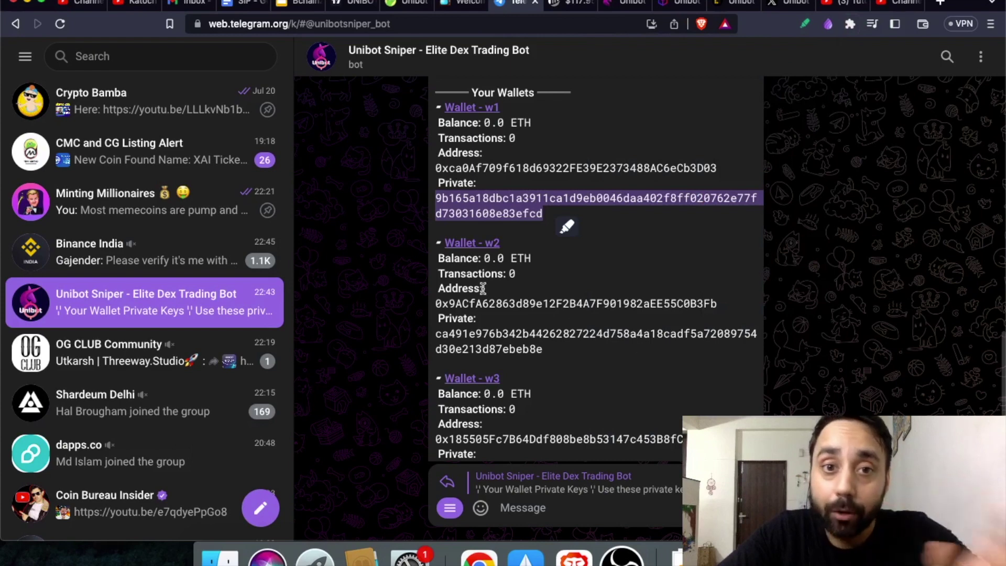
{"action": "left_click", "coordinate": [850, 24]}
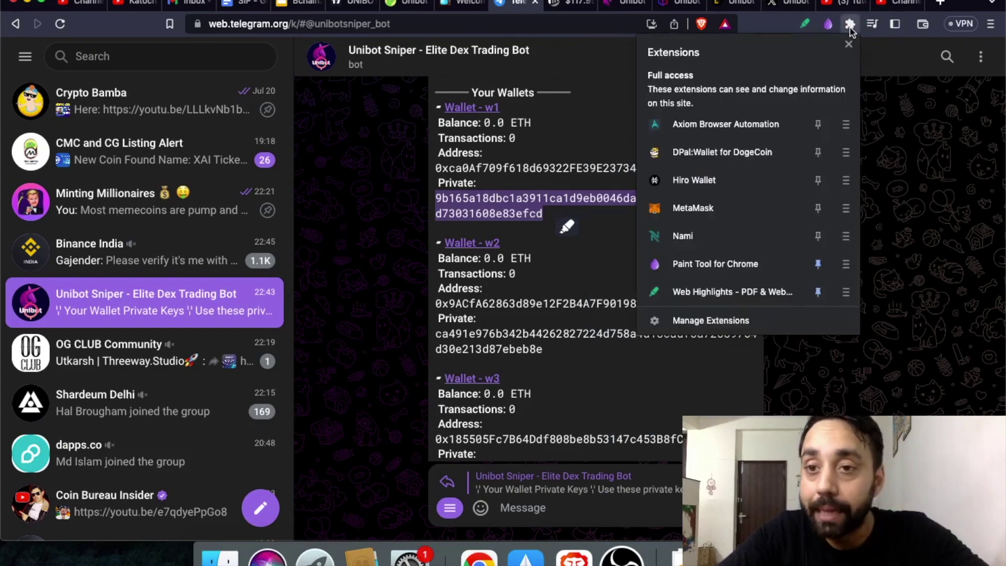
{"action": "left_click", "coordinate": [762, 210]}
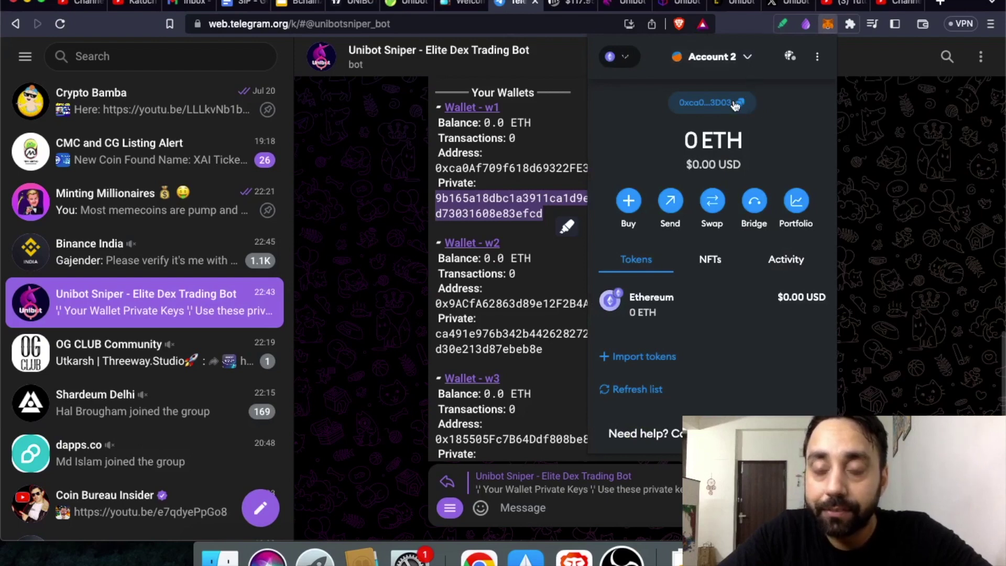
{"action": "left_click", "coordinate": [750, 61]}
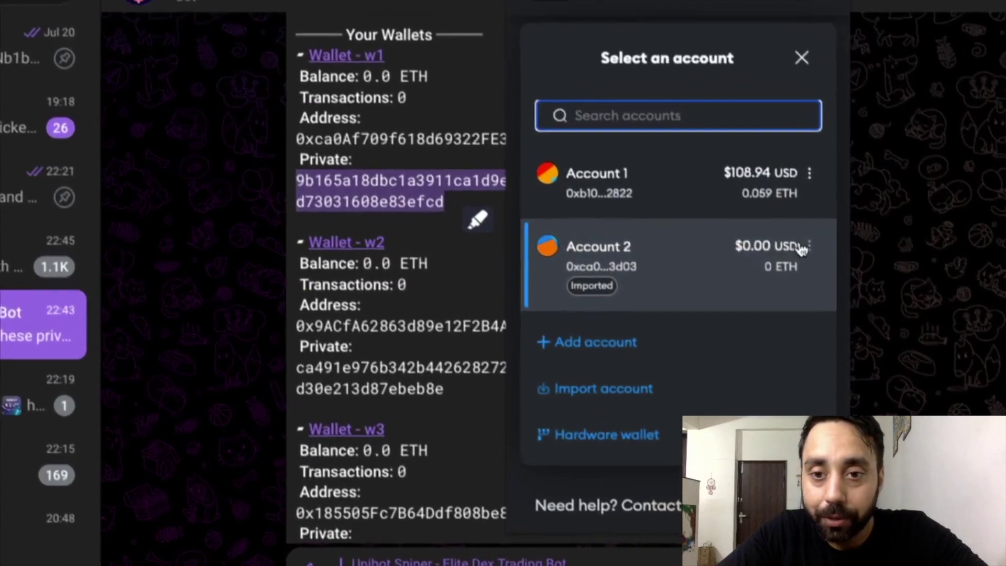
{"action": "left_click", "coordinate": [807, 247]}
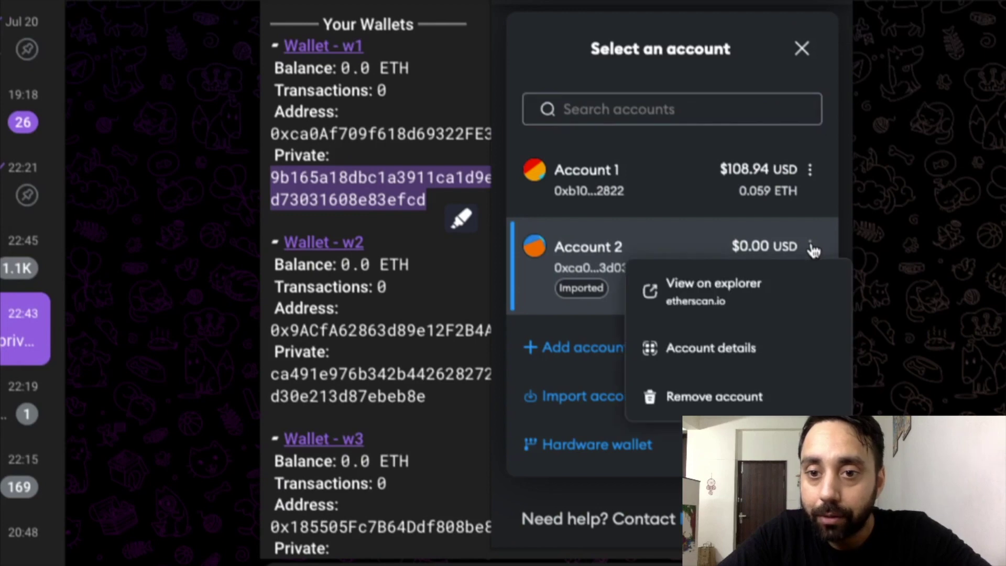
{"action": "left_click", "coordinate": [749, 348]}
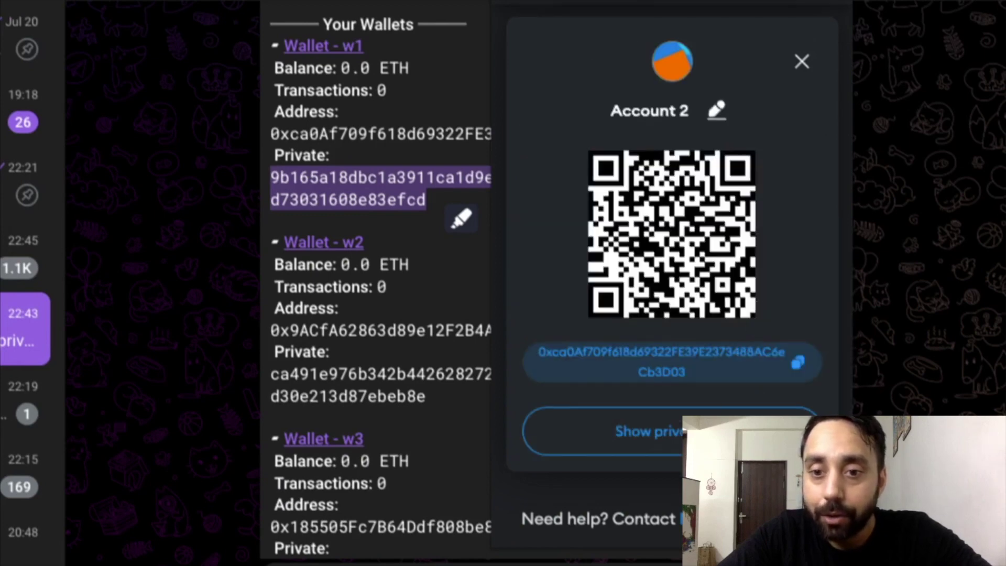
{"action": "left_click", "coordinate": [708, 431]}
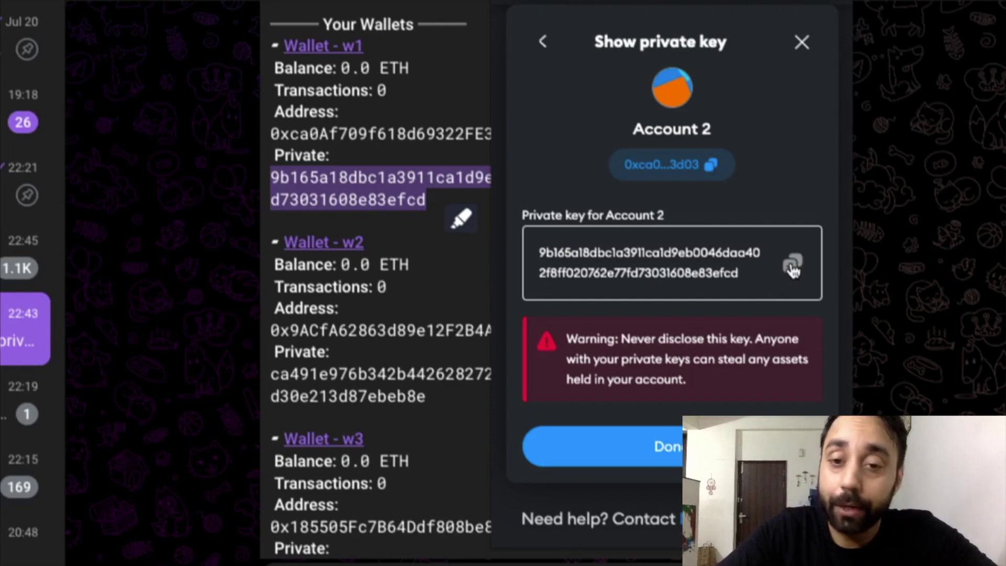
{"action": "left_click", "coordinate": [800, 43]}
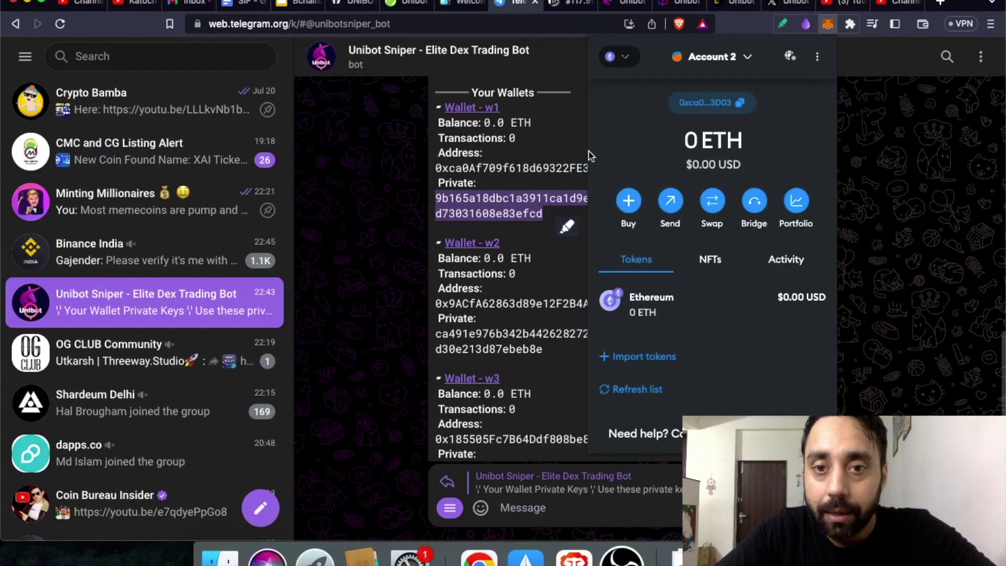
Close the bot's private keys message and import a wallet in place of w1 by submitting the copied private key
{"action": "left_click", "coordinate": [583, 145]}
{"action": "scroll", "coordinate": [587, 210], "scroll_direction": "down", "scroll_amount": 3}
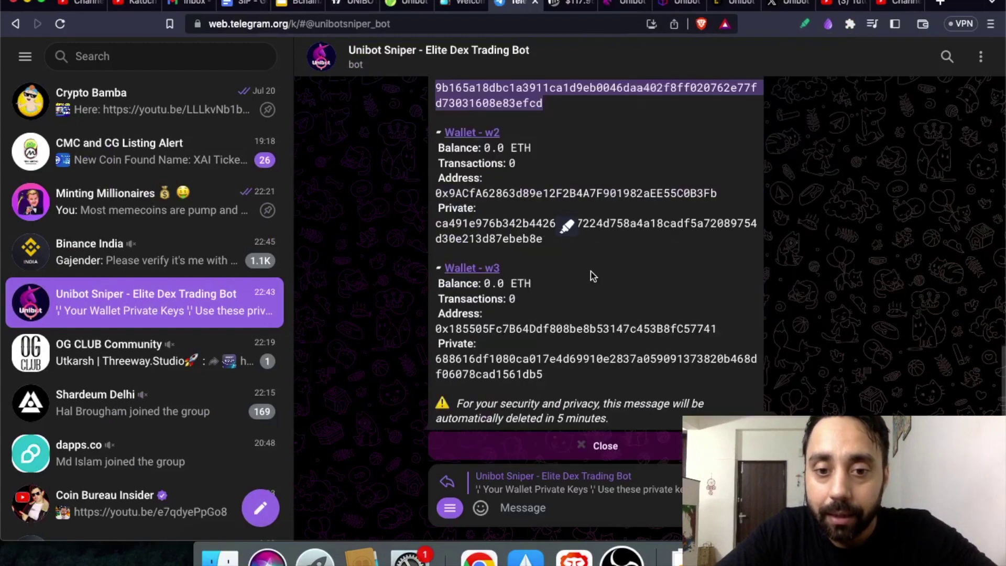
{"action": "left_click", "coordinate": [603, 445]}
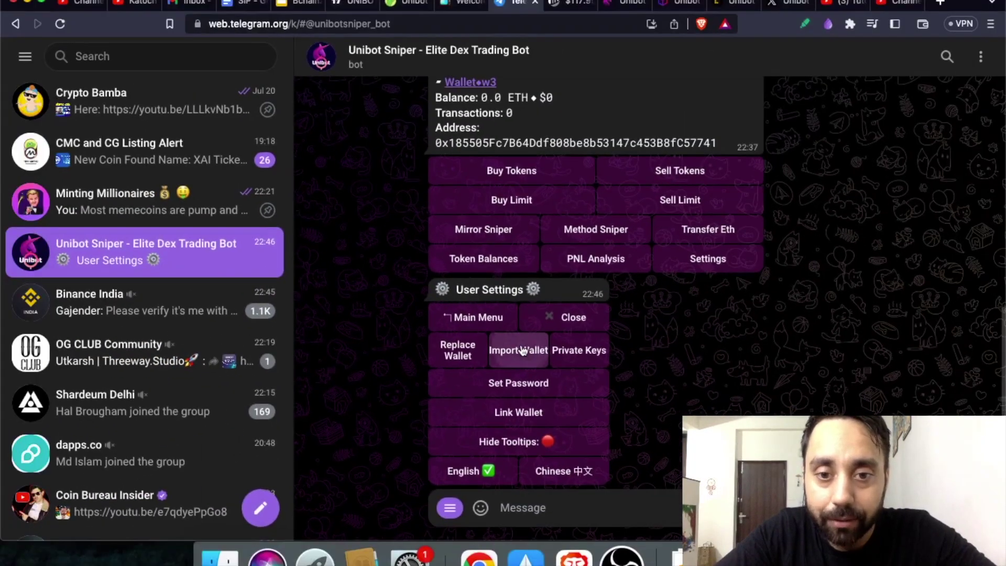
{"action": "left_click", "coordinate": [521, 350]}
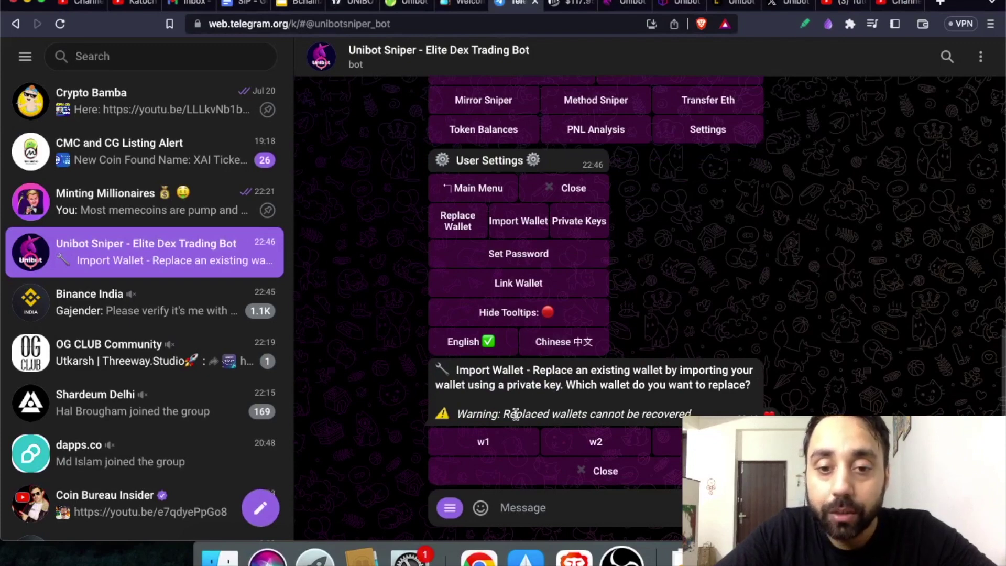
{"action": "left_click", "coordinate": [494, 449]}
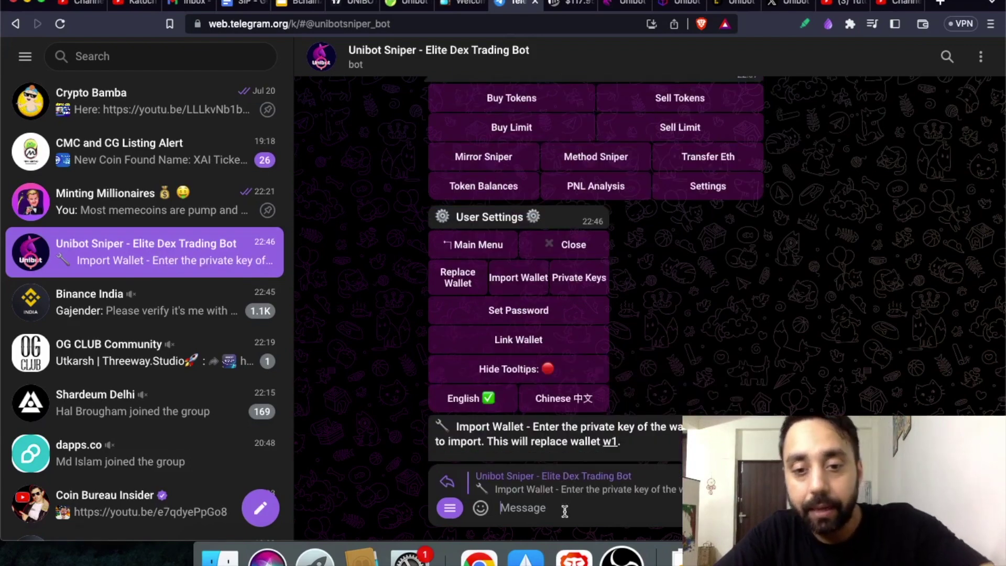
{"action": "key", "text": "super+v"}
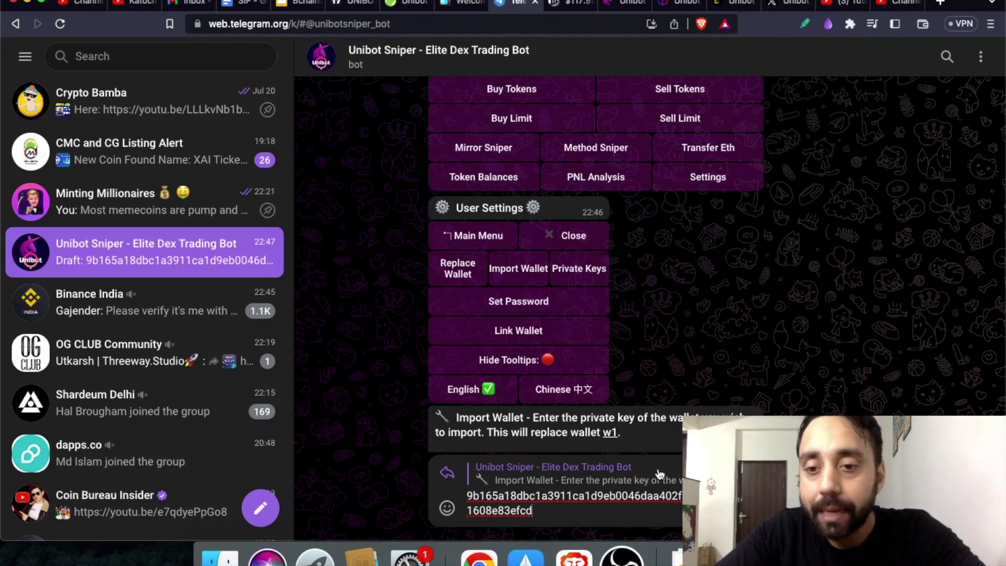
{"action": "key", "text": "Return"}
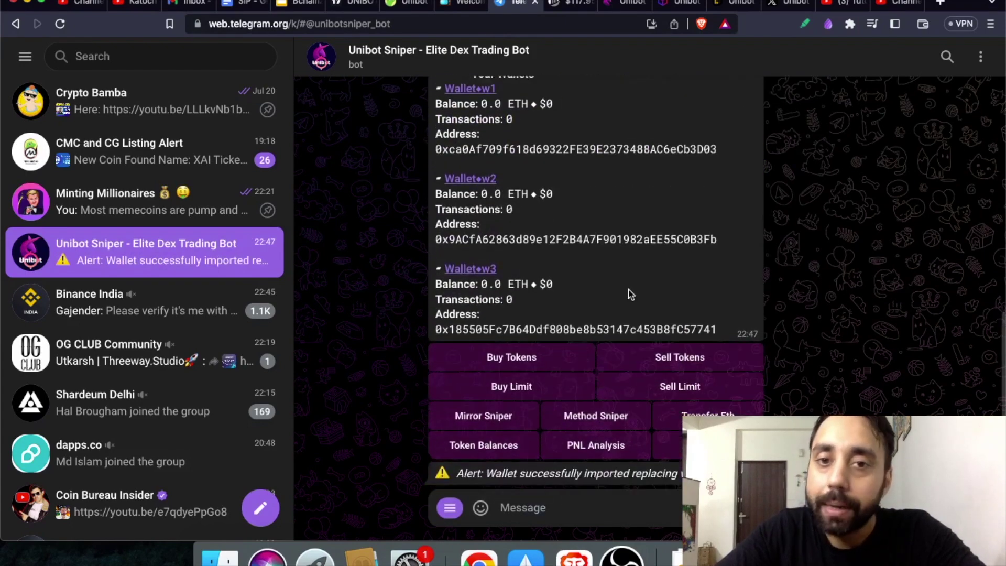
{"action": "double_click", "coordinate": [629, 292]}
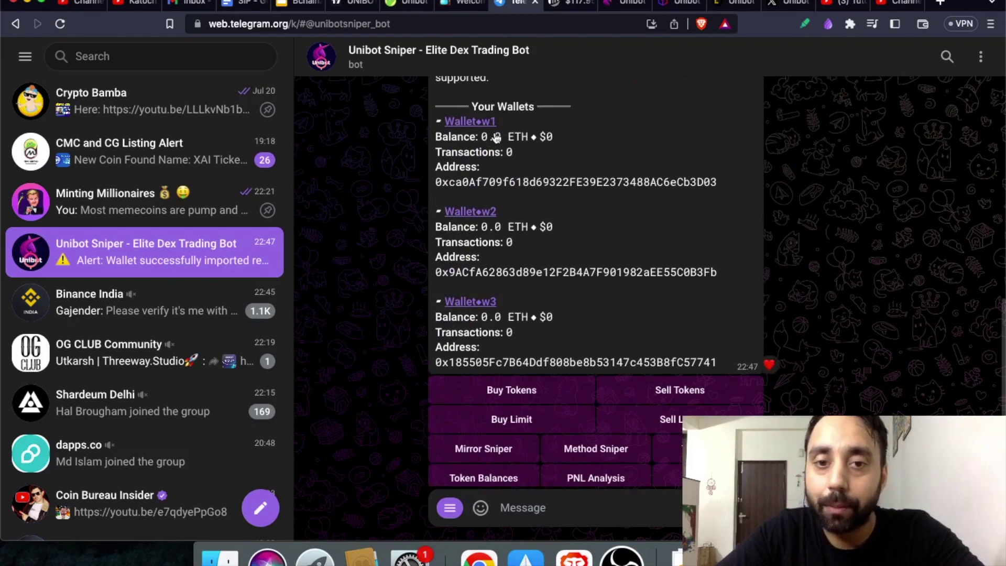
{"action": "scroll", "coordinate": [566, 257], "scroll_direction": "down", "scroll_amount": 1}
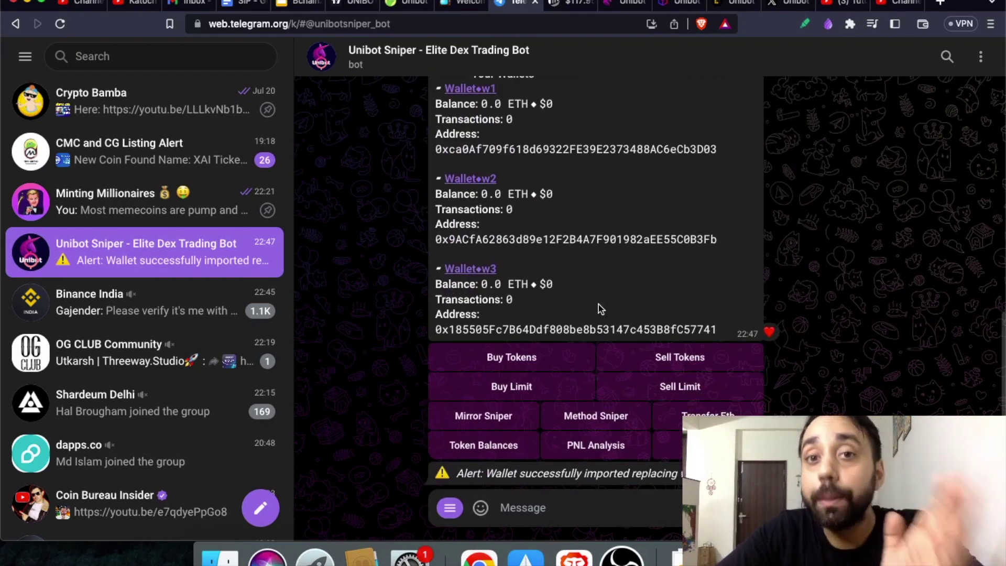
Open the bot's token buying options, toggle Fail Guard and begin the token address entry
{"action": "left_click", "coordinate": [569, 358]}
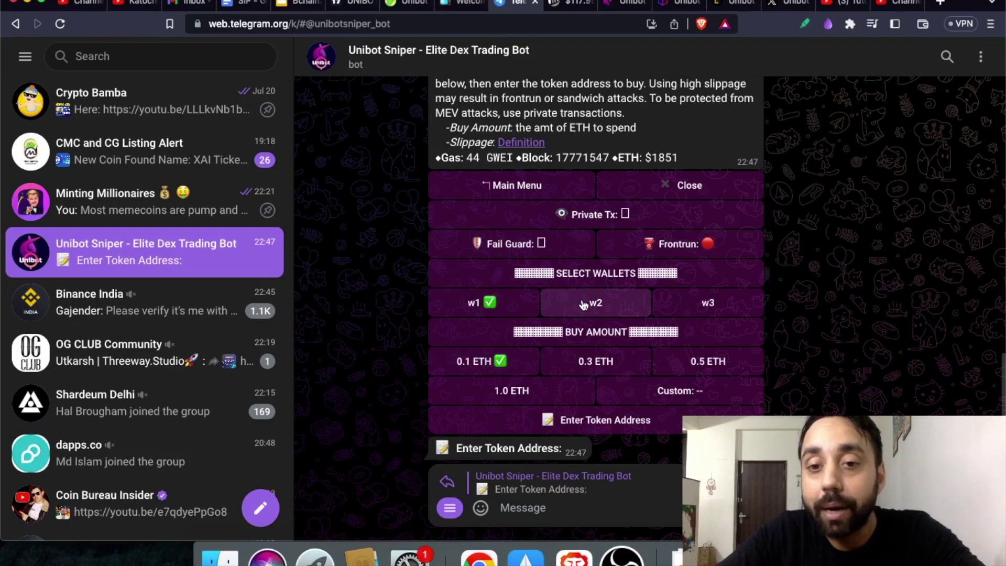
{"action": "left_click", "coordinate": [540, 244]}
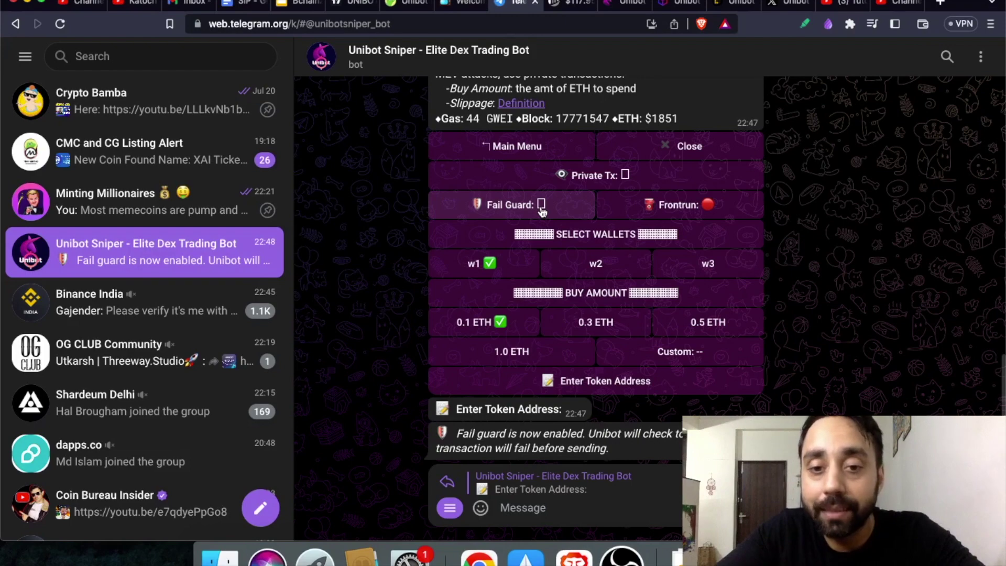
{"action": "left_click", "coordinate": [612, 384]}
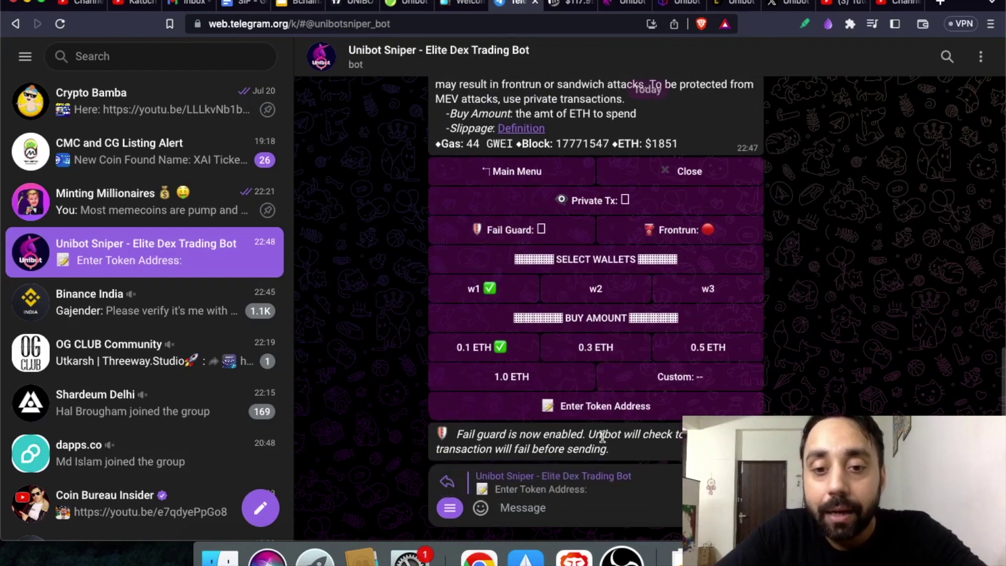
{"action": "left_click", "coordinate": [531, 508]}
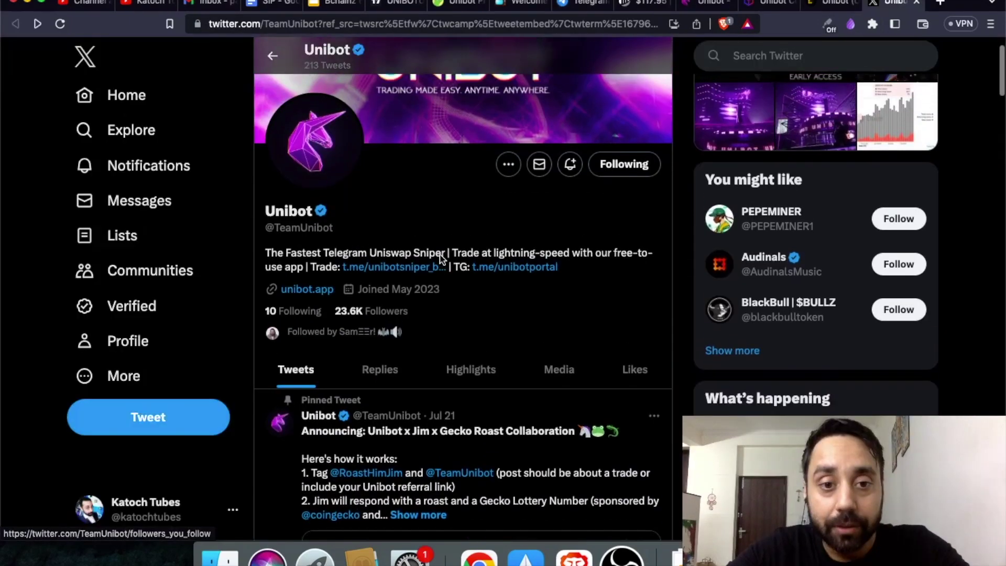
Look through the profile details and recent posts on Unibot's Twitter page
{"action": "scroll", "coordinate": [442, 258], "scroll_direction": "down", "scroll_amount": 3}
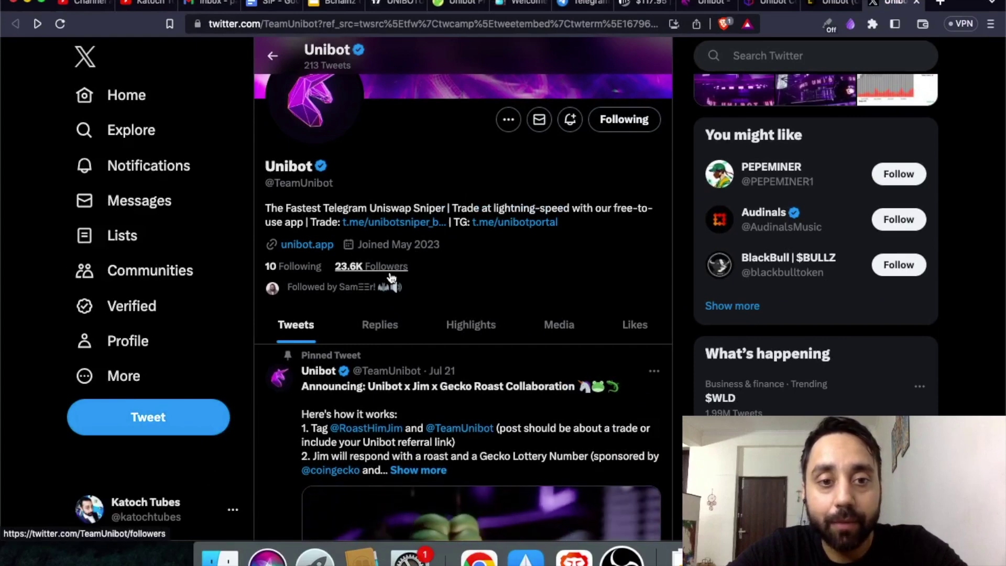
{"action": "scroll", "coordinate": [460, 264], "scroll_direction": "down", "scroll_amount": 1}
{"action": "scroll", "coordinate": [449, 135], "scroll_direction": "down", "scroll_amount": 10}
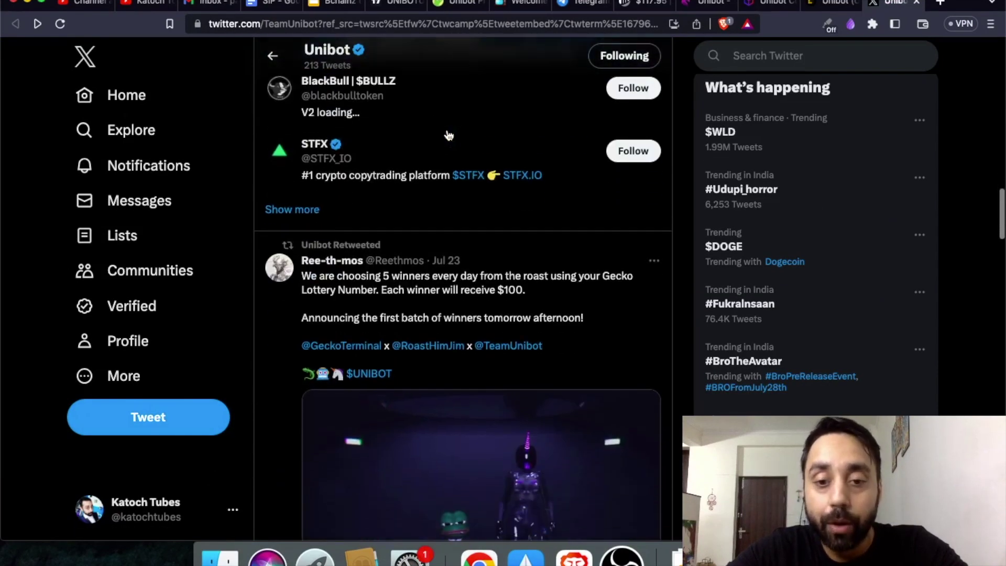
{"action": "scroll", "coordinate": [542, 205], "scroll_direction": "down", "scroll_amount": 3}
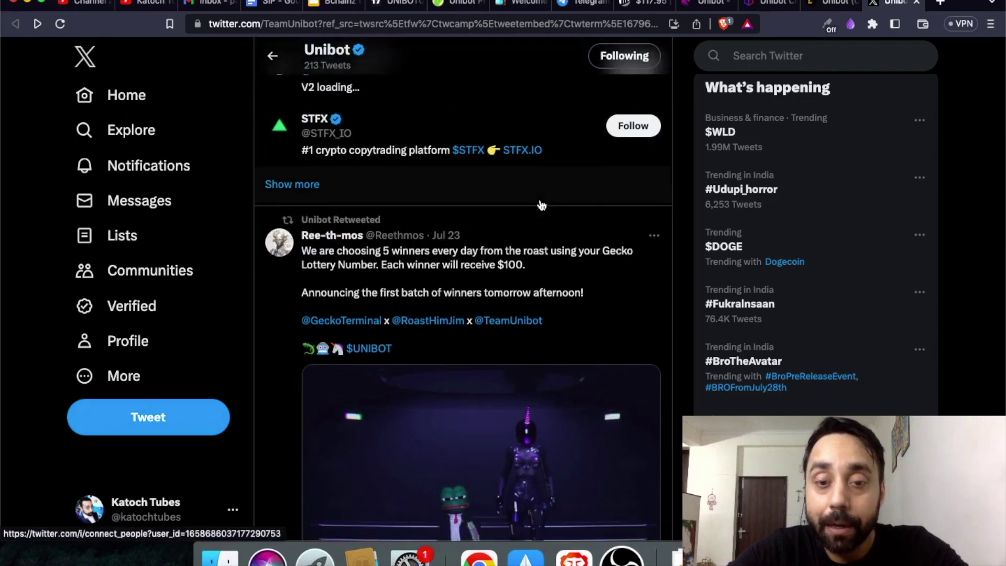